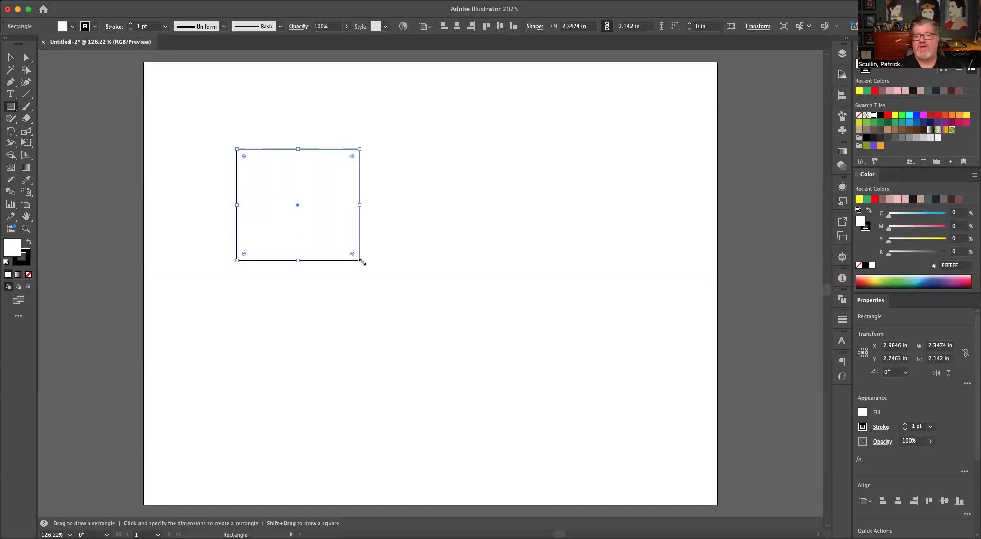
Give the rectangle a green fill and a 4 pt stroke, and move it slightly toward the artboard's centre
{"action": "left_click", "coordinate": [866, 200]}
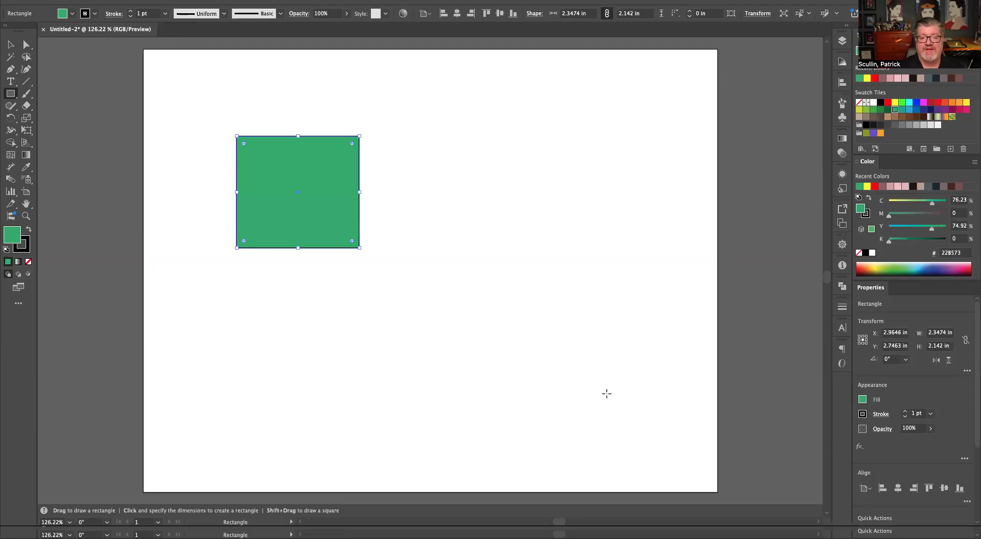
{"action": "left_click", "coordinate": [904, 424]}
{"action": "left_click", "coordinate": [904, 424]}
{"action": "left_click", "coordinate": [904, 425]}
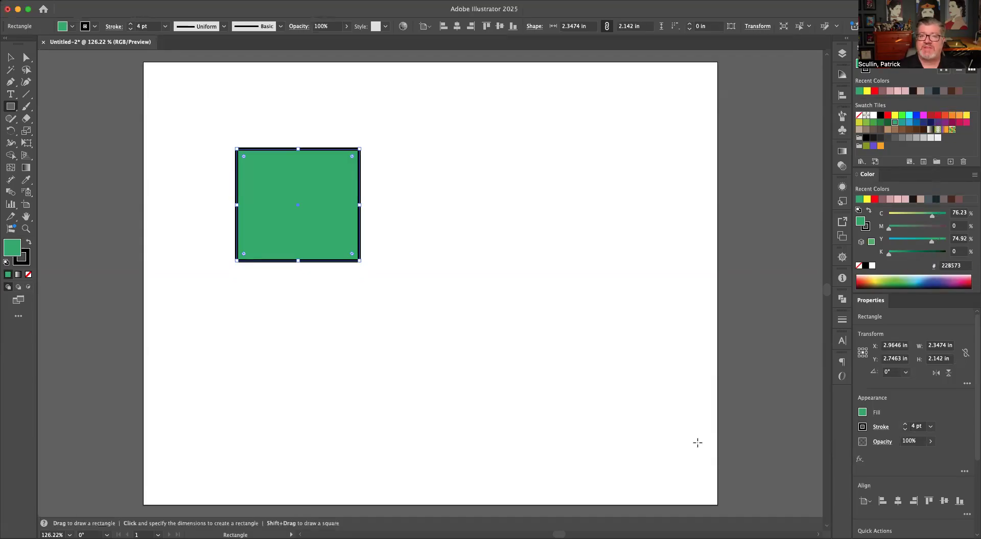
{"action": "key", "text": "v"}
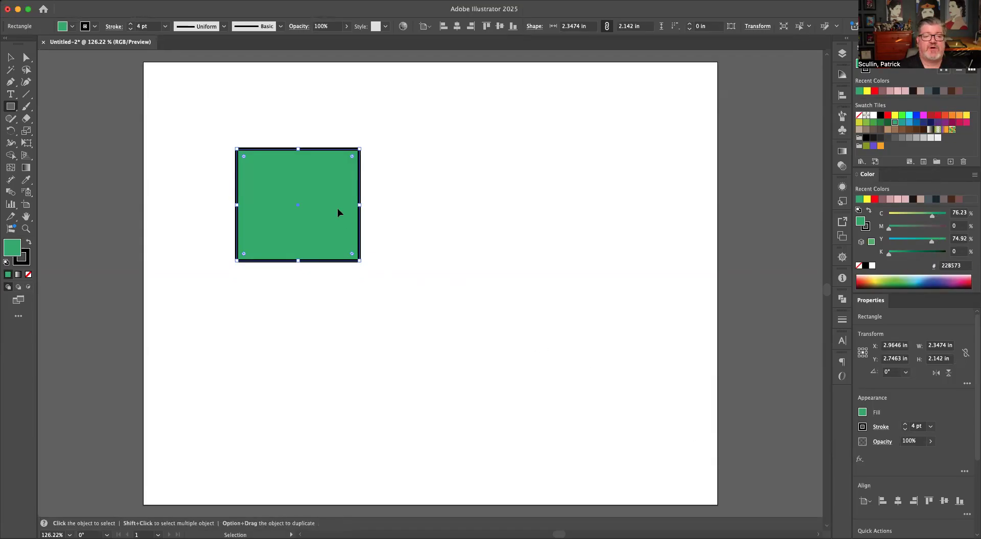
{"action": "left_click_drag", "start_coordinate": [337, 208], "coordinate": [381, 228]}
Draw a red-filled circle about 1.94 in wide, positioned so that it overlaps the green rectangle's right edge
{"action": "key", "text": "m"}
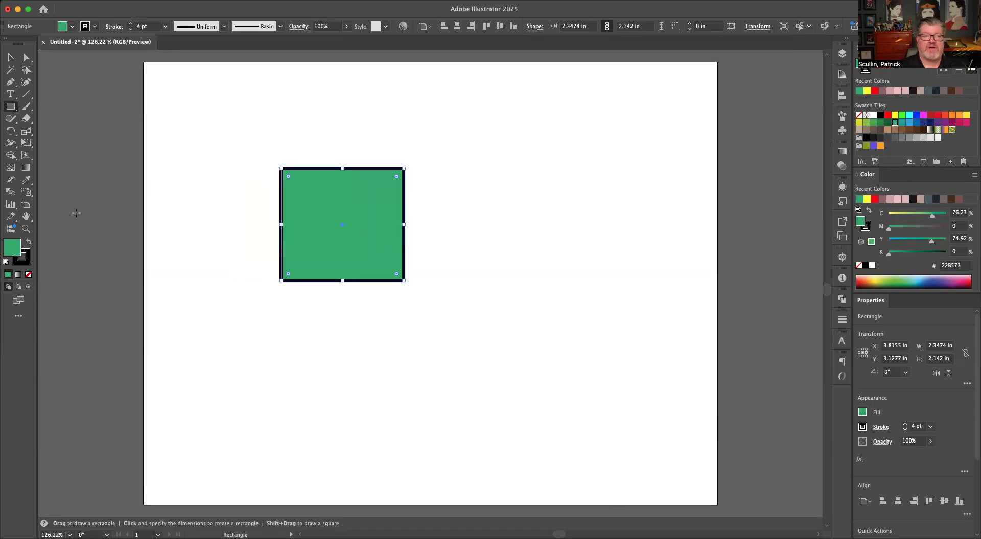
{"action": "left_click", "coordinate": [11, 106]}
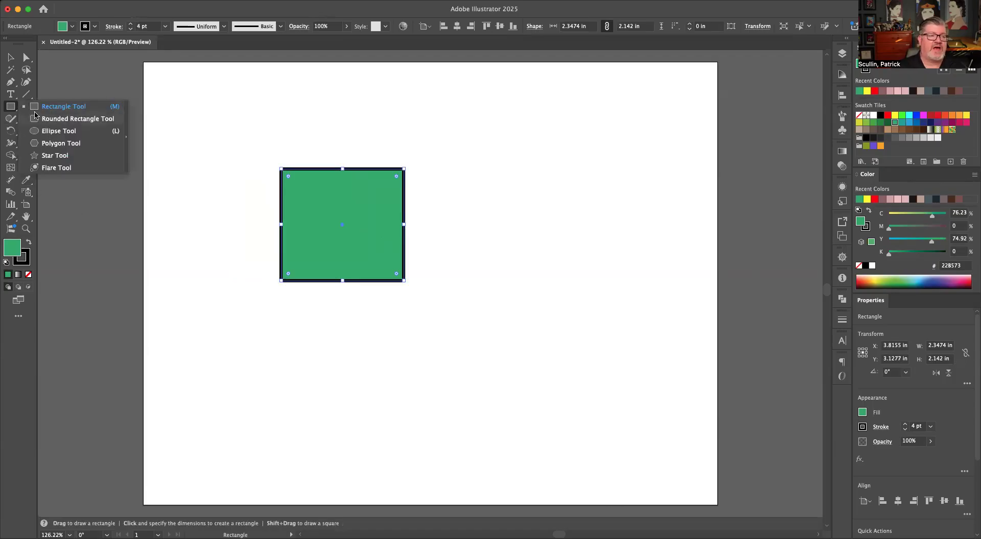
{"action": "left_click", "coordinate": [57, 131]}
{"action": "left_click_drag", "start_coordinate": [447, 226], "coordinate": [511, 267]}
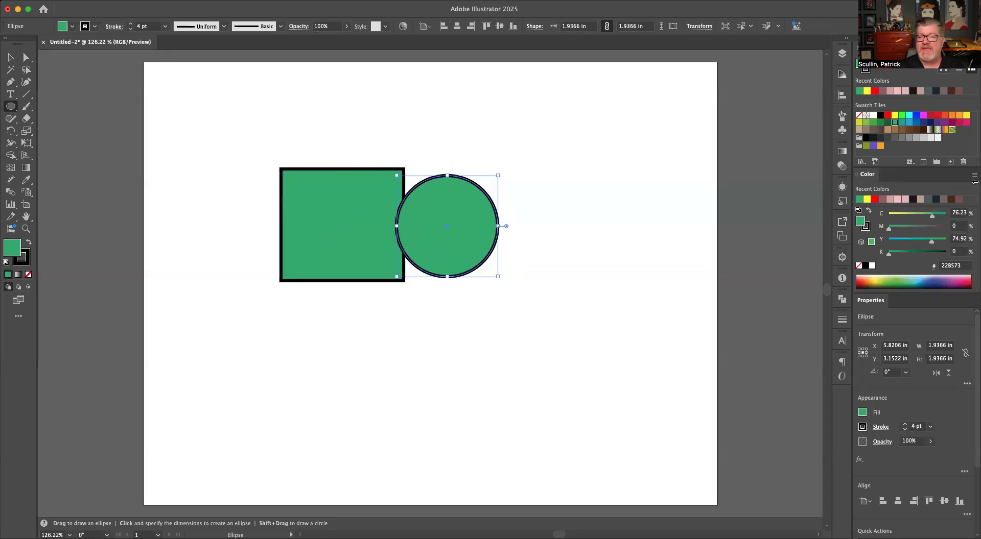
{"action": "left_click", "coordinate": [930, 116]}
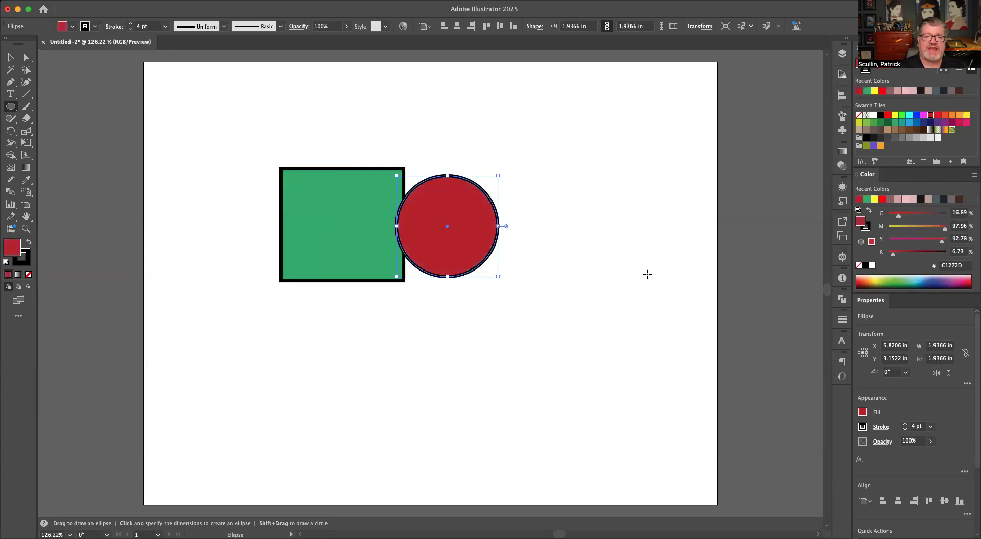
{"action": "left_click_drag", "start_coordinate": [465, 237], "coordinate": [432, 239]}
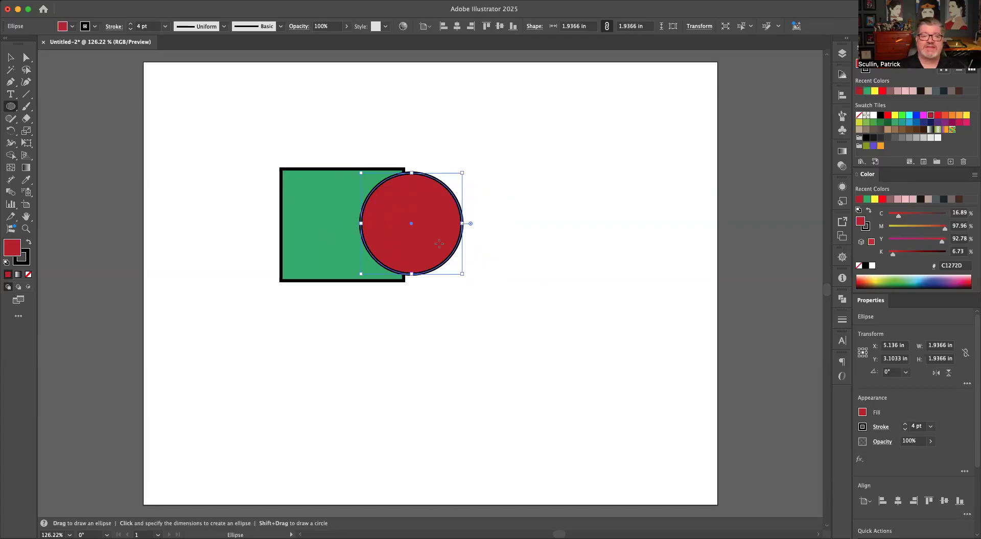
Move the rectangle and circle together to the artboard's upper-left corner and scale them down to about 2.99 by 1.85 in
{"action": "key", "text": "v"}
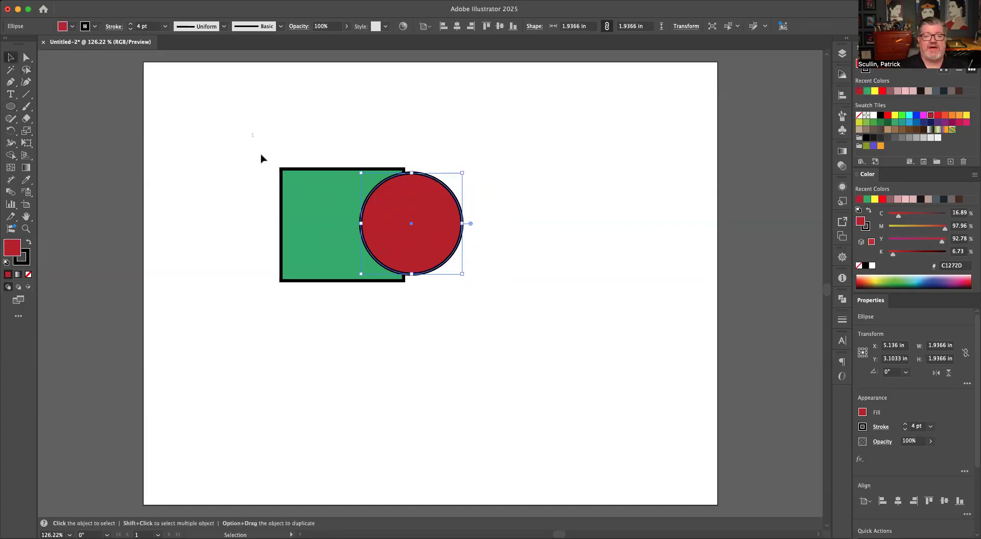
{"action": "left_click_drag", "start_coordinate": [261, 158], "coordinate": [484, 309]}
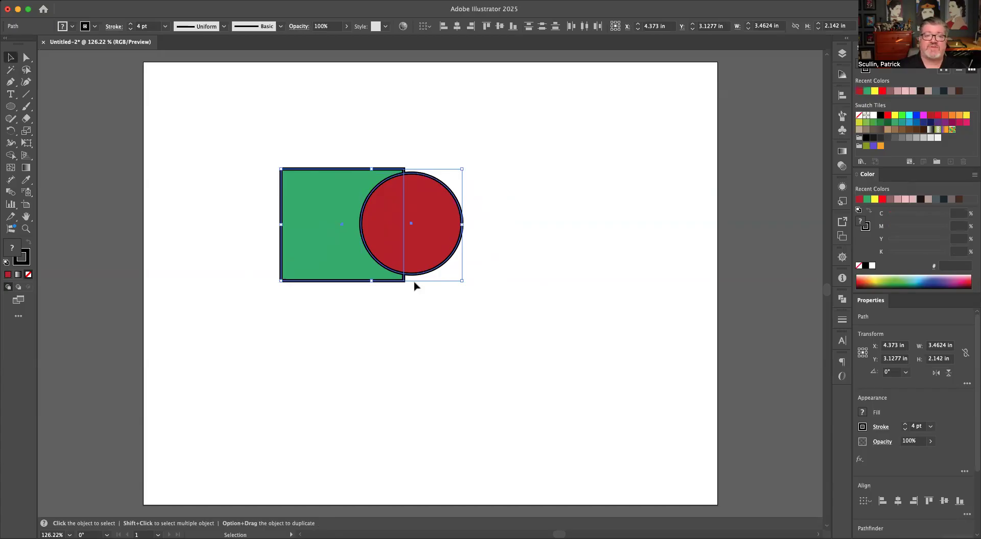
{"action": "left_click_drag", "start_coordinate": [424, 252], "coordinate": [317, 173]}
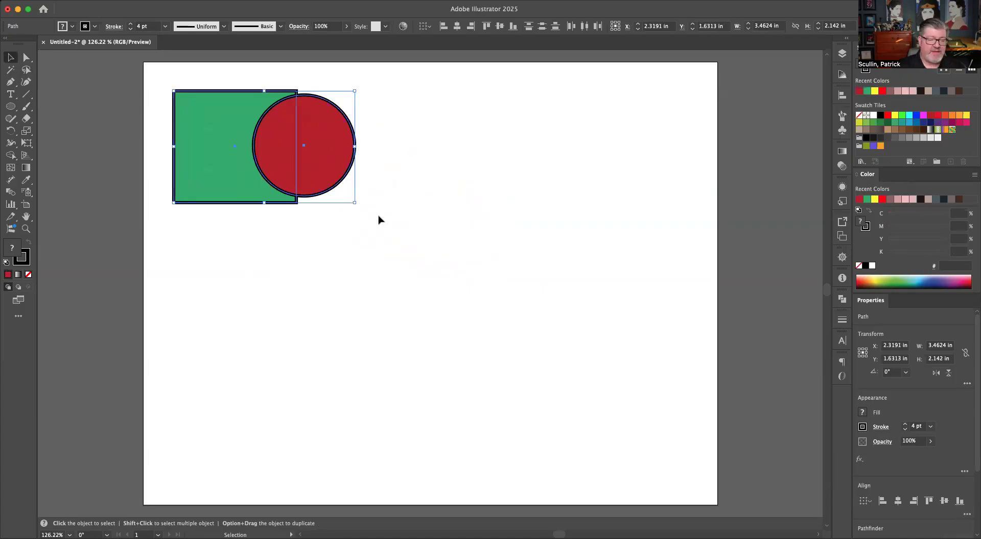
{"action": "left_click_drag", "start_coordinate": [354, 202], "coordinate": [338, 189]}
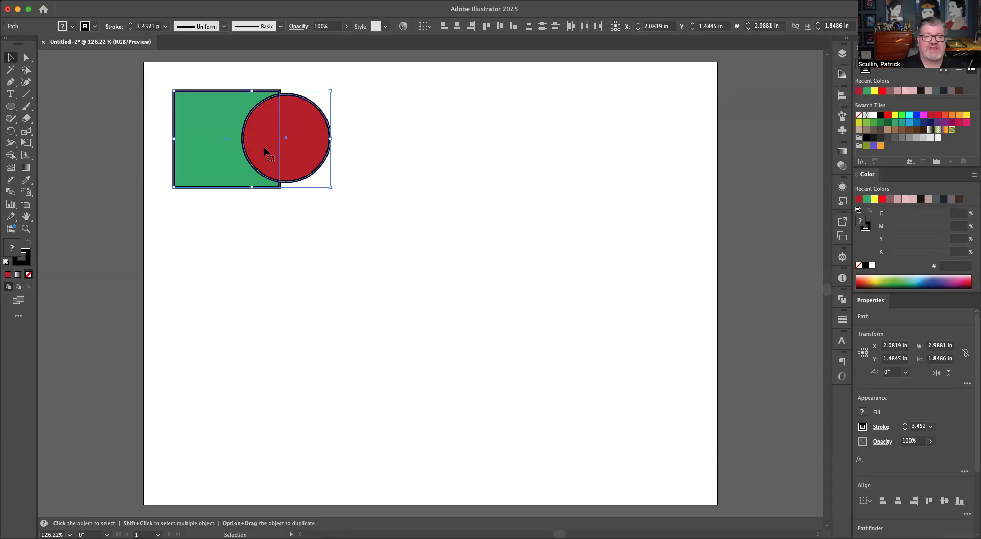
Duplicate the rectangle-and-circle pair across the artboard to form a grid of three rows and three columns
{"action": "left_click_drag", "start_coordinate": [264, 153], "coordinate": [463, 155]}
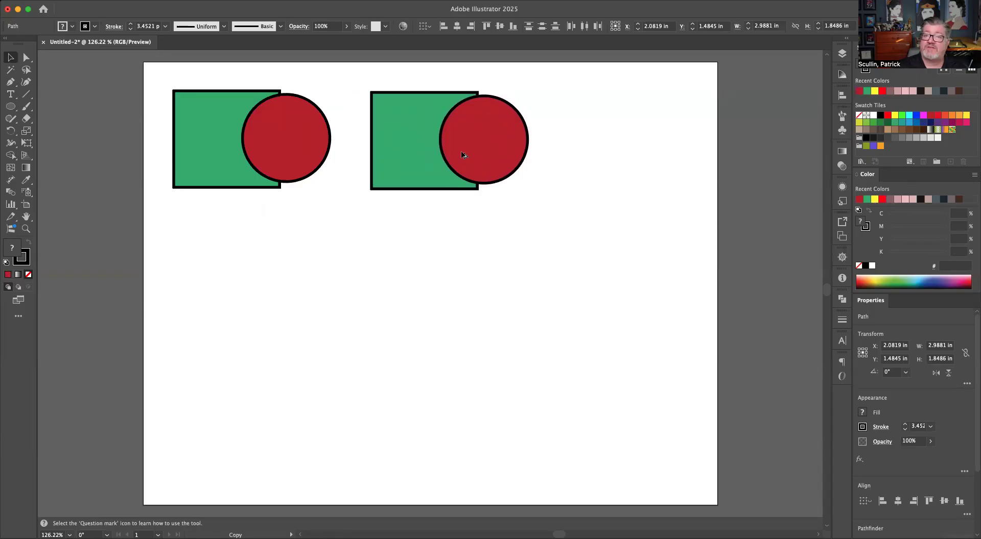
{"action": "left_click_drag", "start_coordinate": [462, 155], "coordinate": [463, 155]}
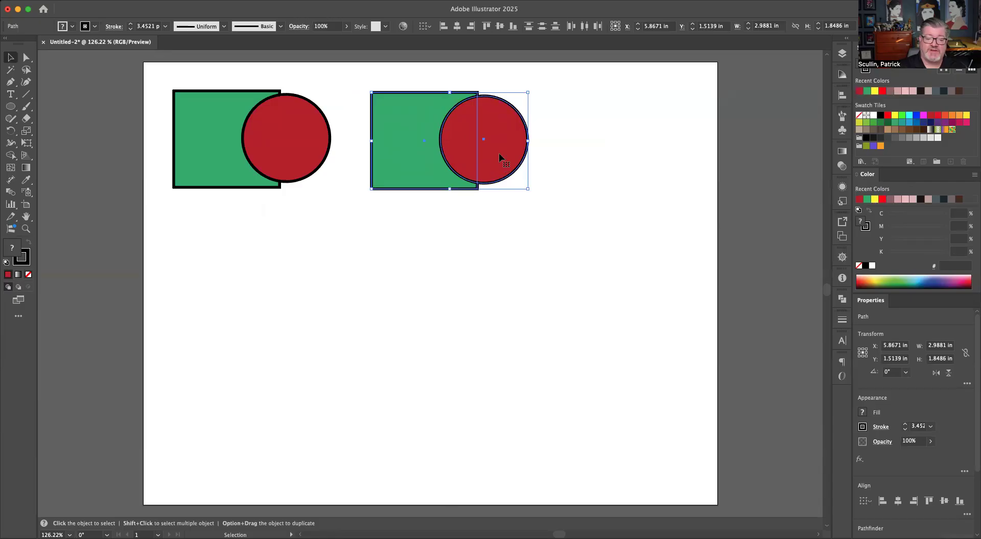
{"action": "left_click_drag", "start_coordinate": [499, 152], "coordinate": [679, 442]}
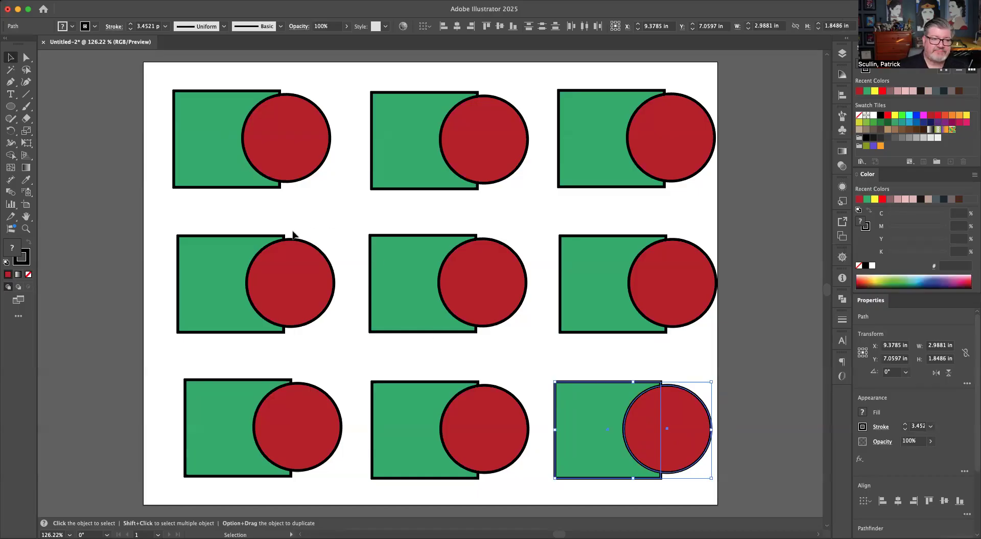
Remove the stroke from the rectangle and circle in the grid's top-left pair
{"action": "left_click_drag", "start_coordinate": [158, 76], "coordinate": [335, 210]}
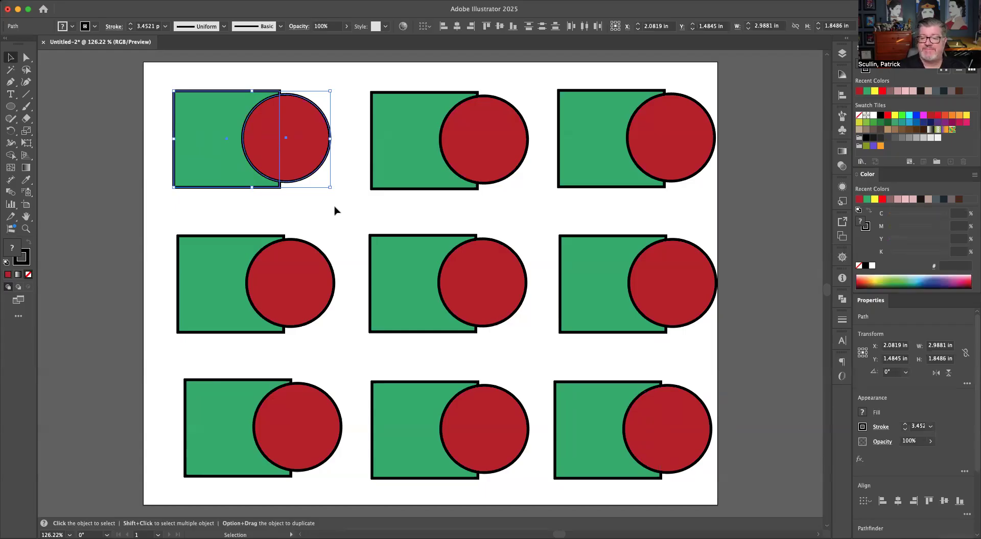
{"action": "scroll", "coordinate": [923, 429], "scroll_direction": "down", "scroll_amount": 2}
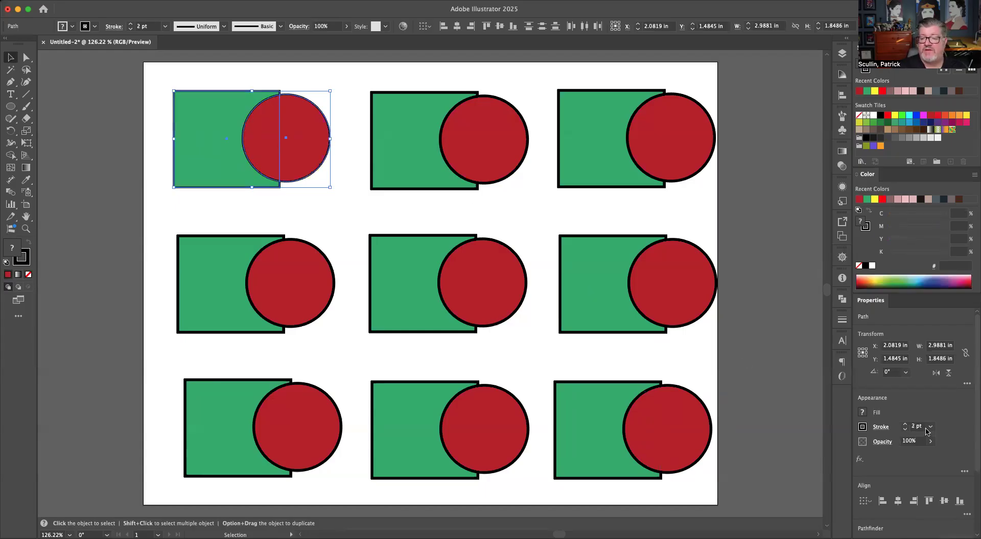
{"action": "scroll", "coordinate": [926, 431], "scroll_direction": "down", "scroll_amount": 2}
{"action": "scroll", "coordinate": [974, 475], "scroll_direction": "down", "scroll_amount": 3}
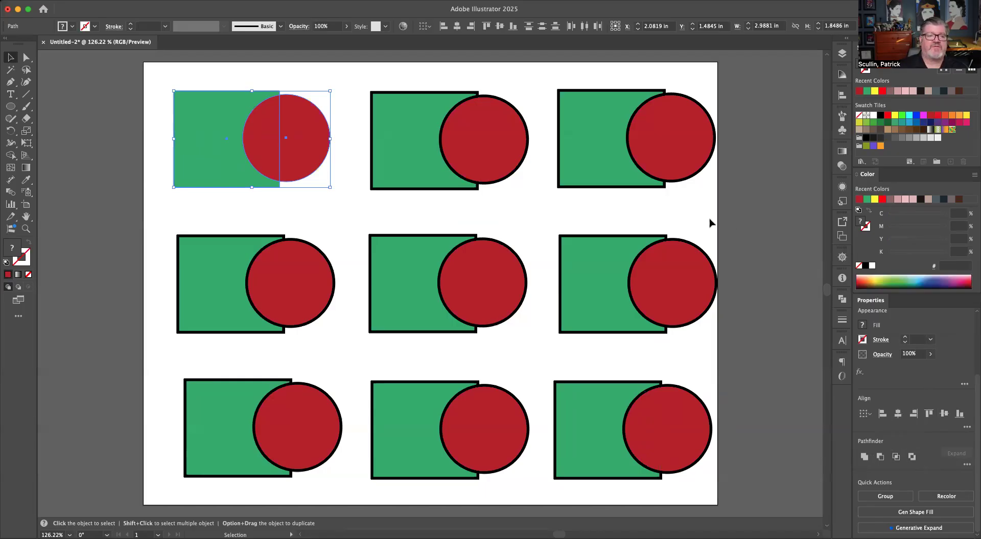
Display the Pathfinder panel and place it near the artboard's right edge
{"action": "left_click", "coordinate": [304, 1]}
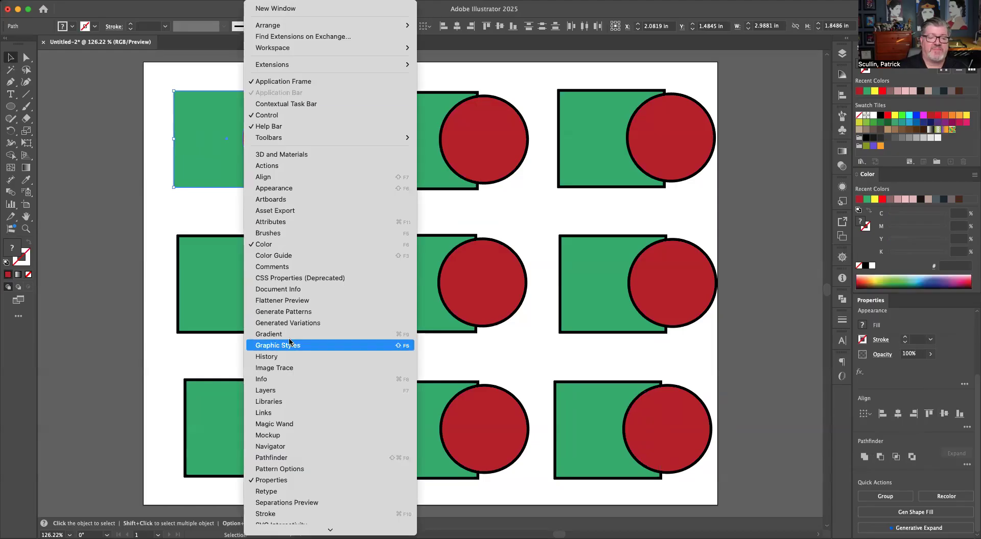
{"action": "left_click", "coordinate": [287, 457]}
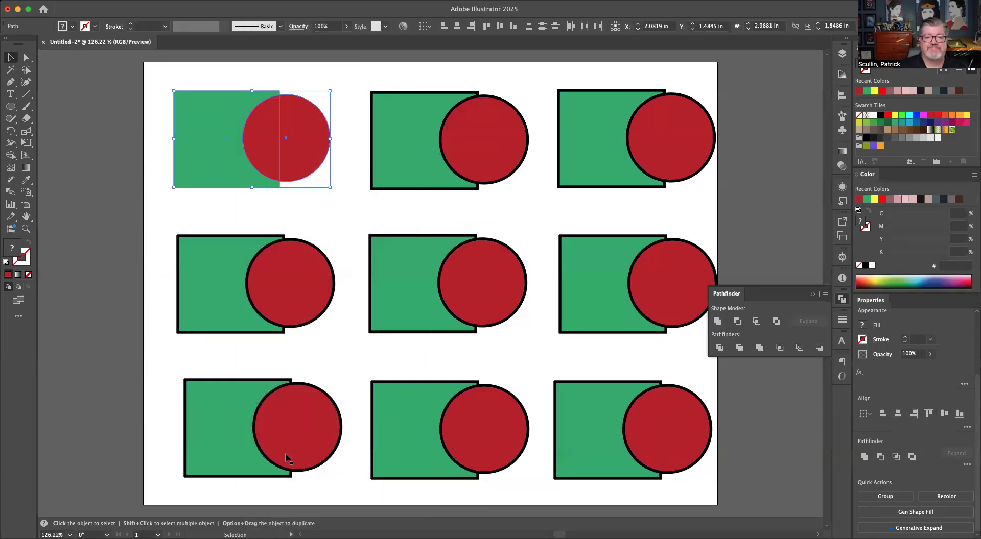
{"action": "left_click_drag", "start_coordinate": [725, 295], "coordinate": [713, 195]}
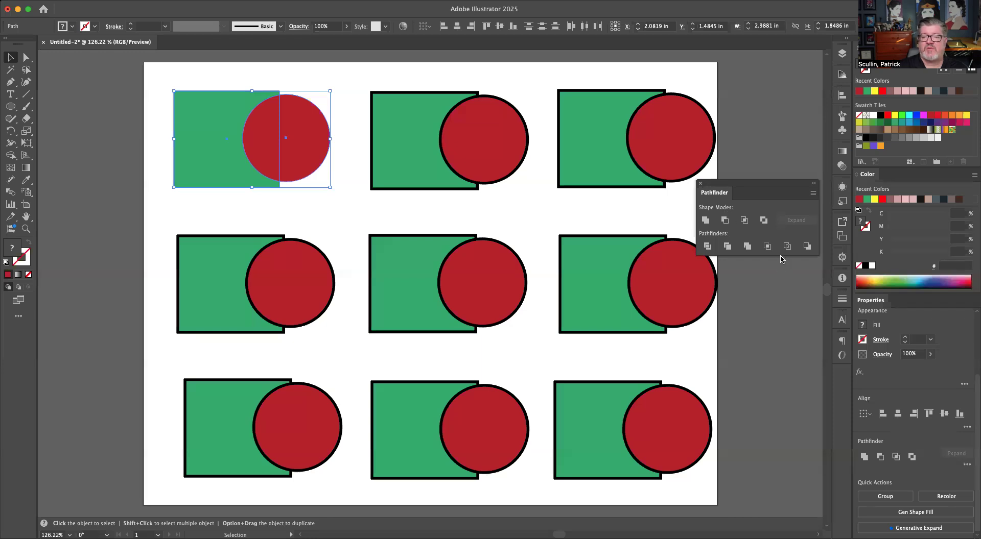
{"action": "key", "text": "shift+super+F9"}
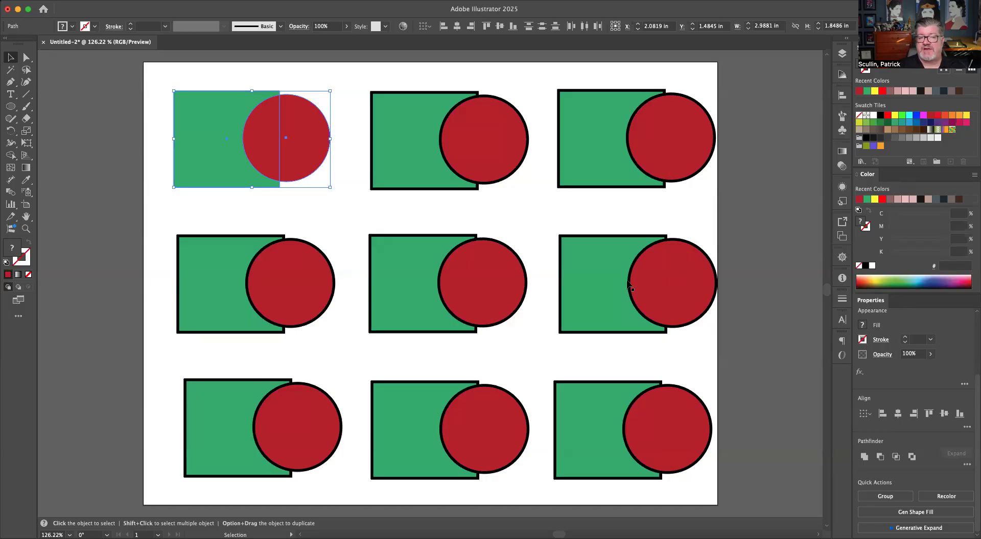
{"action": "key", "text": "shift+super+F9"}
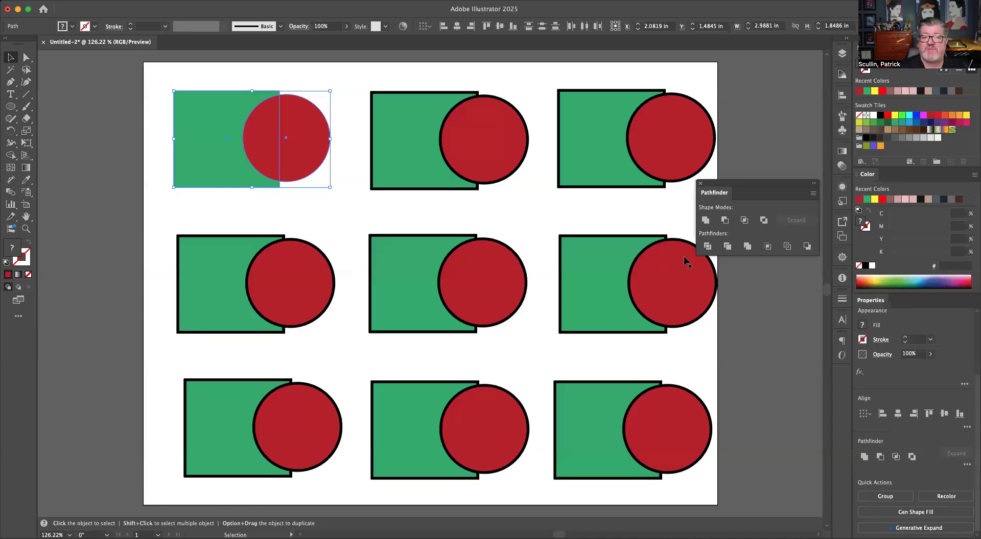
Unite the strokeless rectangle and circle in the grid's top-left pair into one shape
{"action": "left_click", "coordinate": [201, 75]}
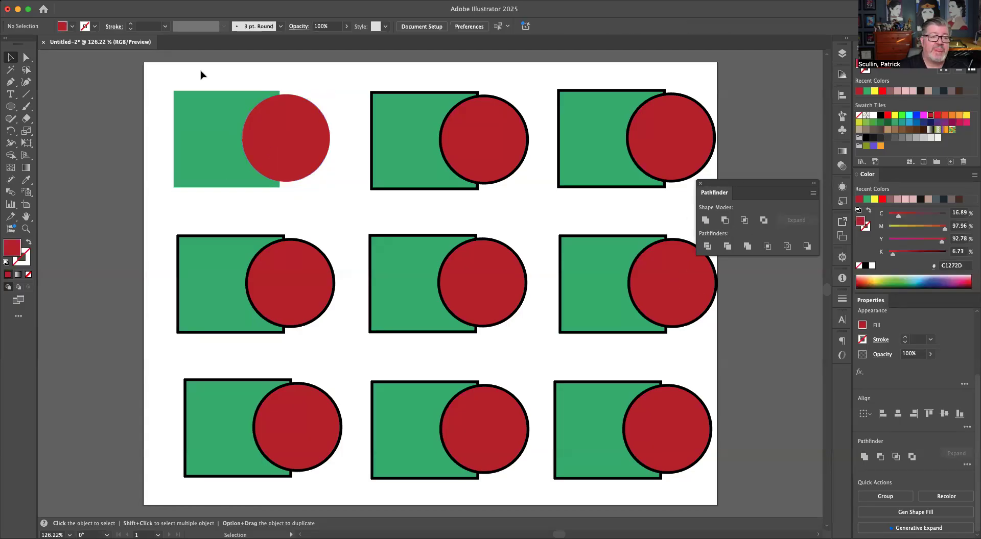
{"action": "left_click_drag", "start_coordinate": [162, 78], "coordinate": [317, 197]}
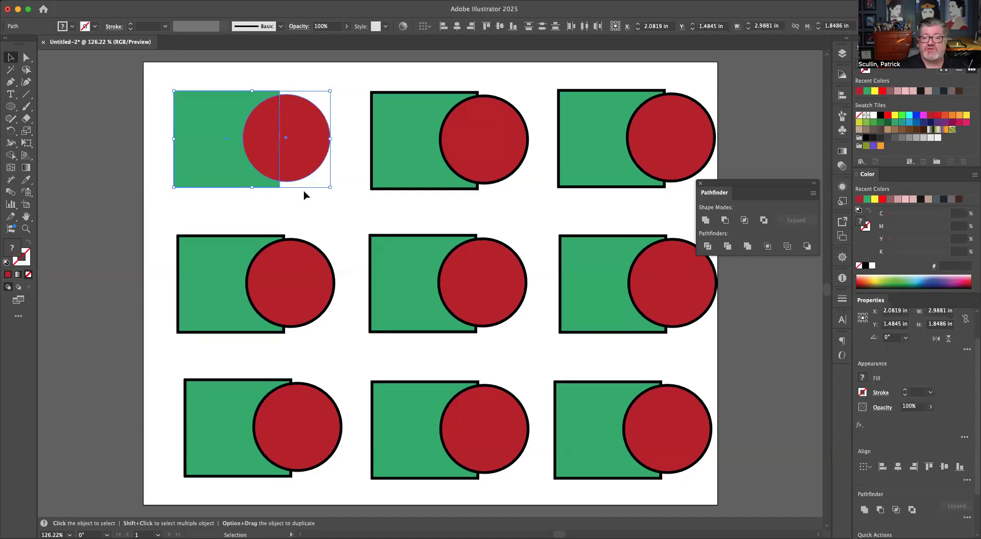
{"action": "left_click", "coordinate": [706, 221]}
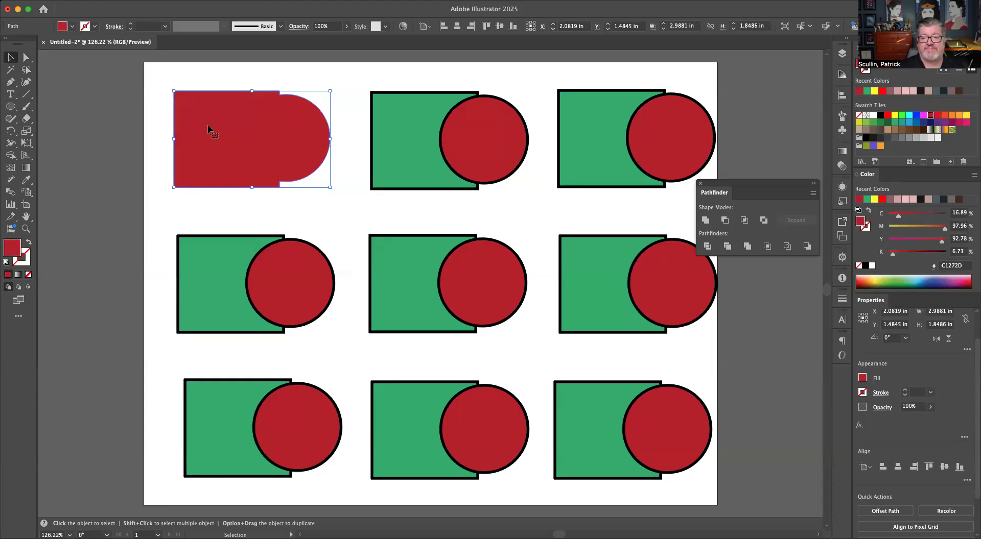
Apply Minus Front to the top-middle pair, cutting the circle out of the green rectangle
{"action": "left_click", "coordinate": [360, 79]}
{"action": "left_click_drag", "start_coordinate": [360, 79], "coordinate": [513, 207]}
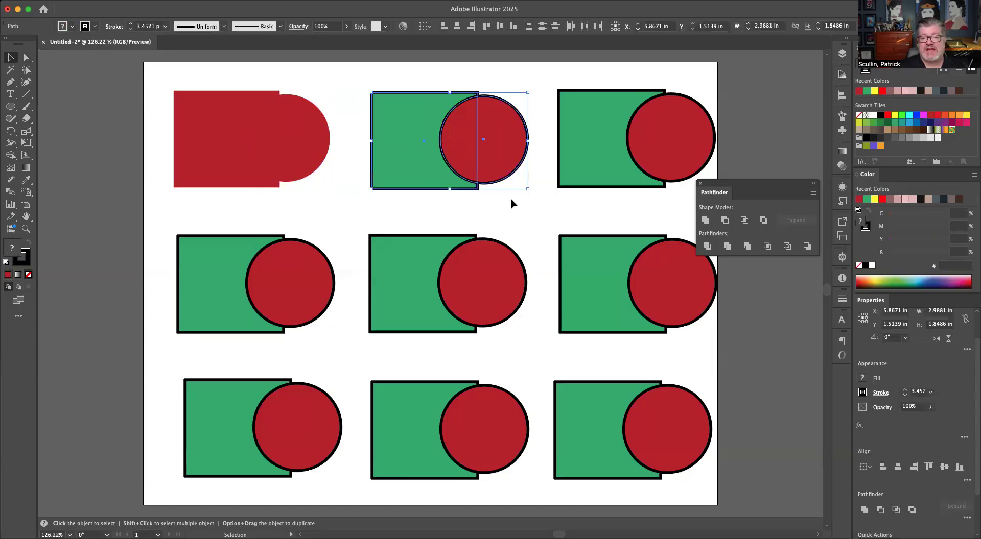
{"action": "left_click", "coordinate": [725, 221]}
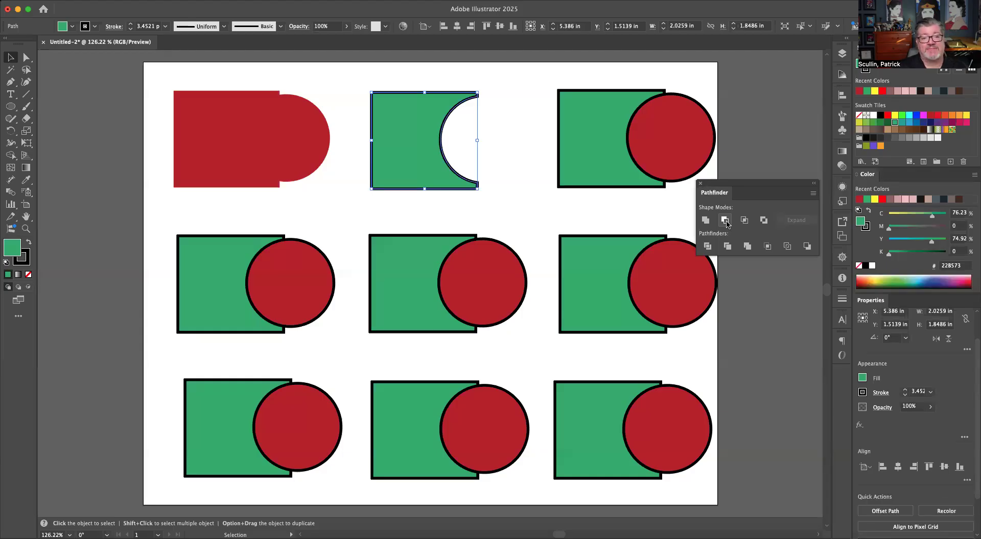
Intersect the rectangle and circle of the top-right pair so only their overlapping area is kept
{"action": "left_click_drag", "start_coordinate": [538, 72], "coordinate": [672, 193]}
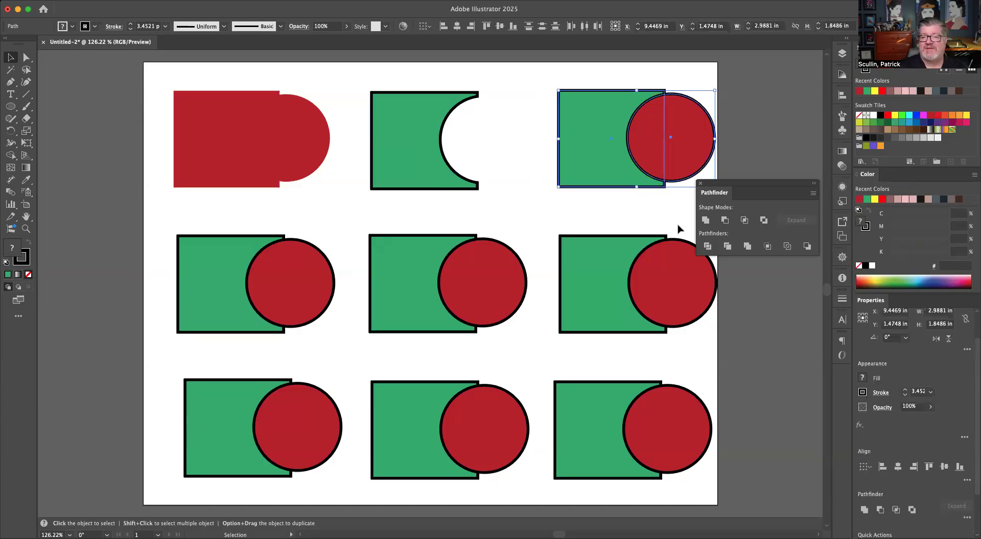
{"action": "left_click", "coordinate": [744, 221]}
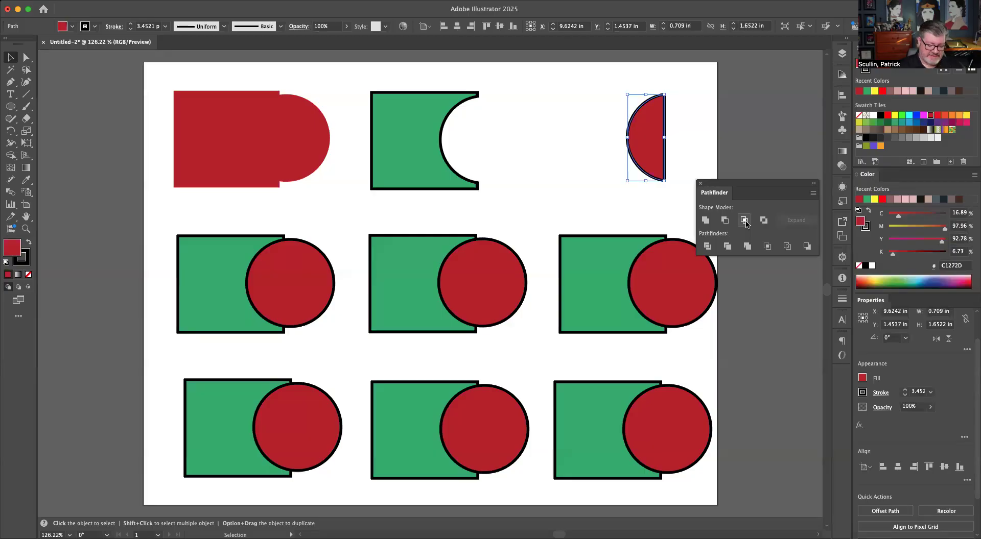
{"action": "key", "text": "super+z"}
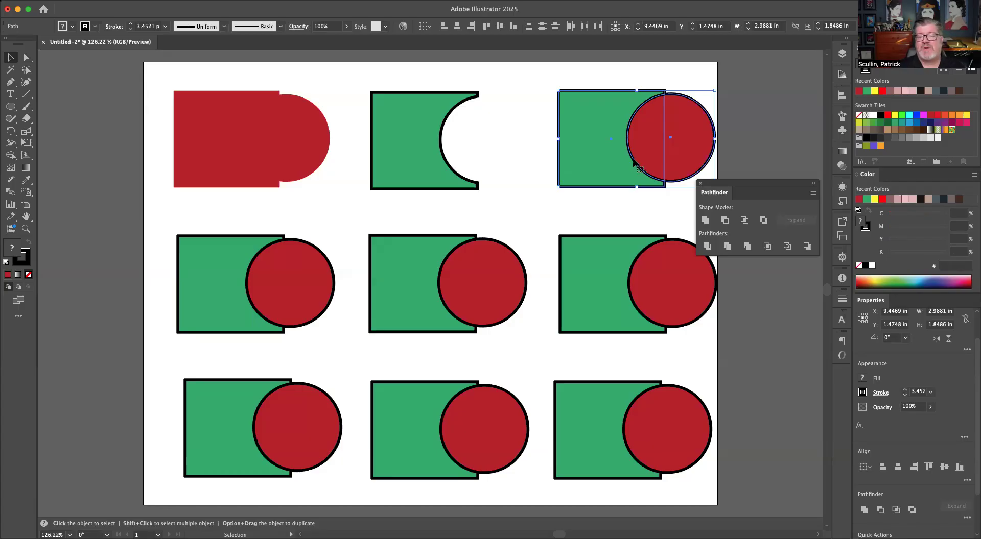
{"action": "left_click", "coordinate": [745, 221]}
Apply Exclude to the middle row's left pair to remove the overlap, and shift the result slightly to the left
{"action": "left_click", "coordinate": [179, 219]}
{"action": "left_click_drag", "start_coordinate": [155, 216], "coordinate": [337, 339]}
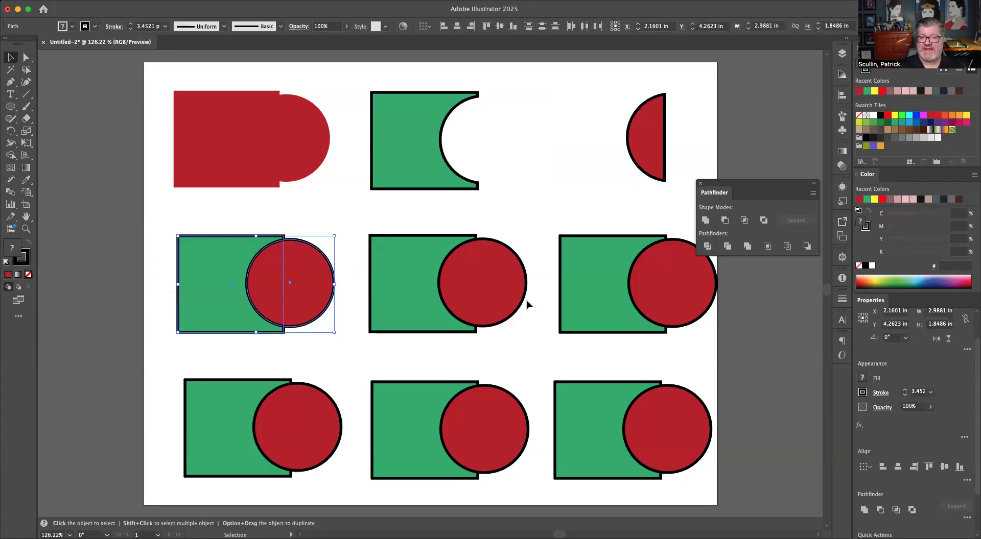
{"action": "left_click", "coordinate": [763, 220]}
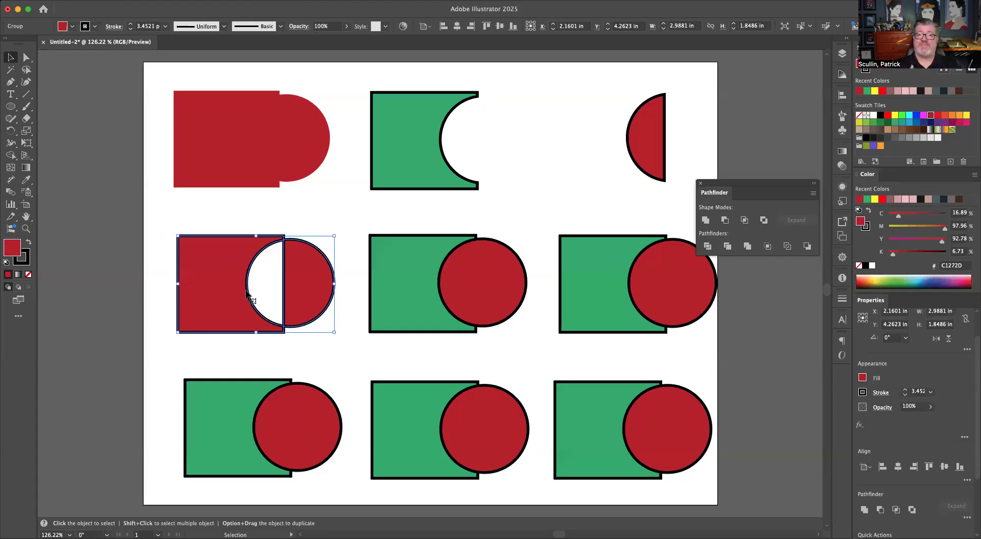
{"action": "mouse_move", "coordinate": [227, 269]}
{"action": "left_mouse_down"}
{"action": "mouse_move", "coordinate": [79, 234]}
{"action": "mouse_move", "coordinate": [138, 272]}
{"action": "mouse_move", "coordinate": [82, 259]}
{"action": "mouse_move", "coordinate": [199, 256]}
{"action": "mouse_move", "coordinate": [221, 268]}
{"action": "left_mouse_up"}
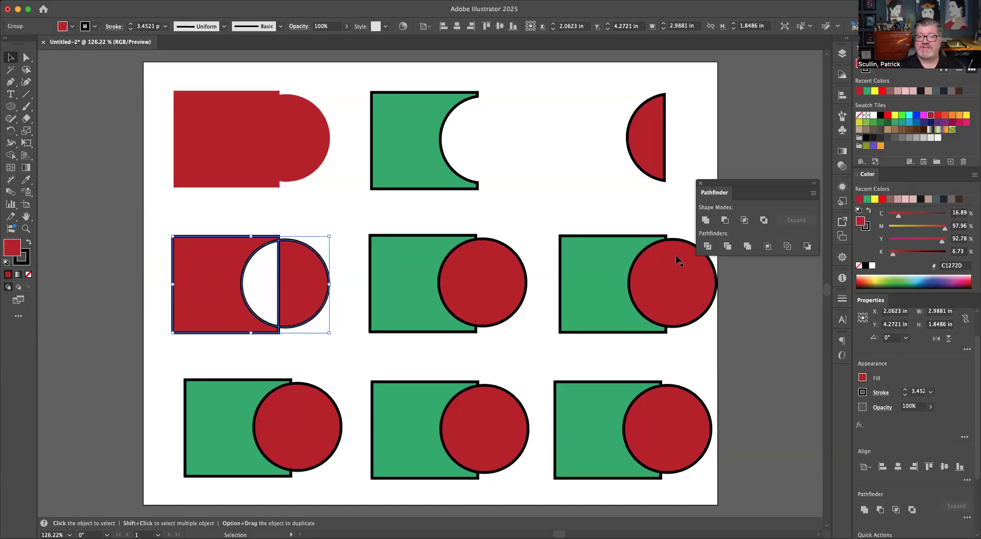
Apply Divide to the middle row's center rectangle-and-circle pair and shift the result slightly to the right
{"action": "left_click_drag", "start_coordinate": [377, 219], "coordinate": [504, 341]}
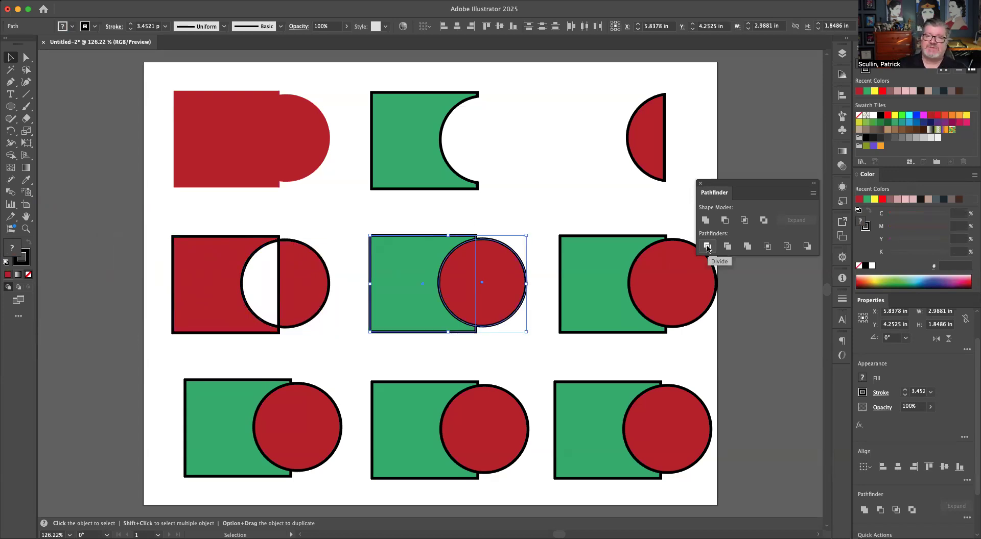
{"action": "left_click", "coordinate": [707, 247]}
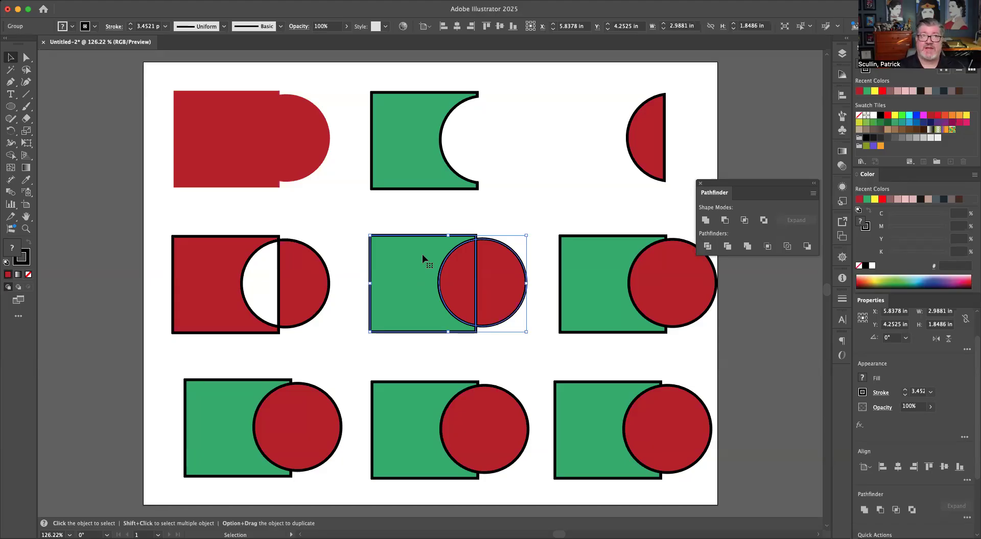
{"action": "mouse_move", "coordinate": [482, 276]}
{"action": "left_mouse_down"}
{"action": "mouse_move", "coordinate": [466, 257]}
{"action": "mouse_move", "coordinate": [473, 277]}
{"action": "mouse_move", "coordinate": [495, 271]}
{"action": "mouse_move", "coordinate": [475, 271]}
{"action": "left_mouse_up"}
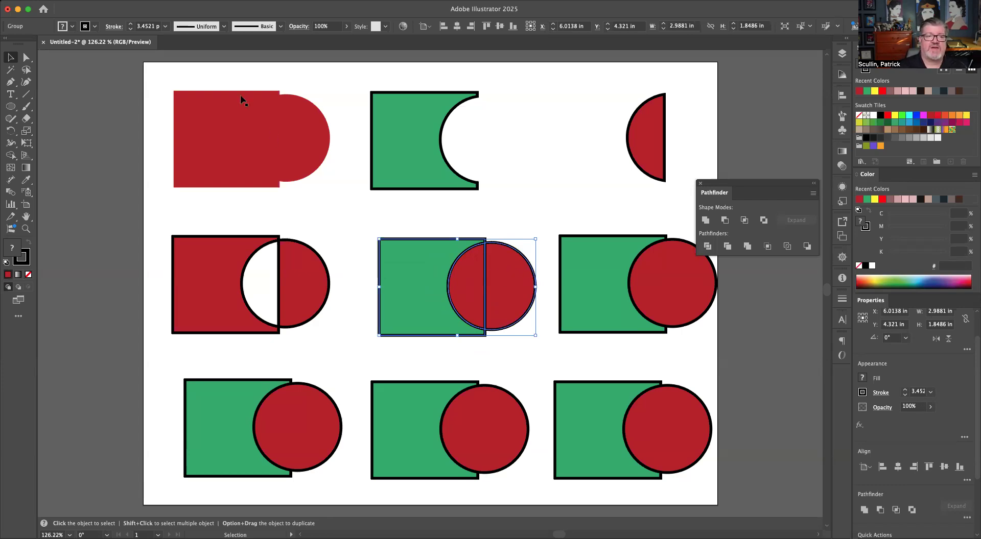
Ungroup the divided pieces of the center pair and clear the selection
{"action": "left_click", "coordinate": [121, 1]}
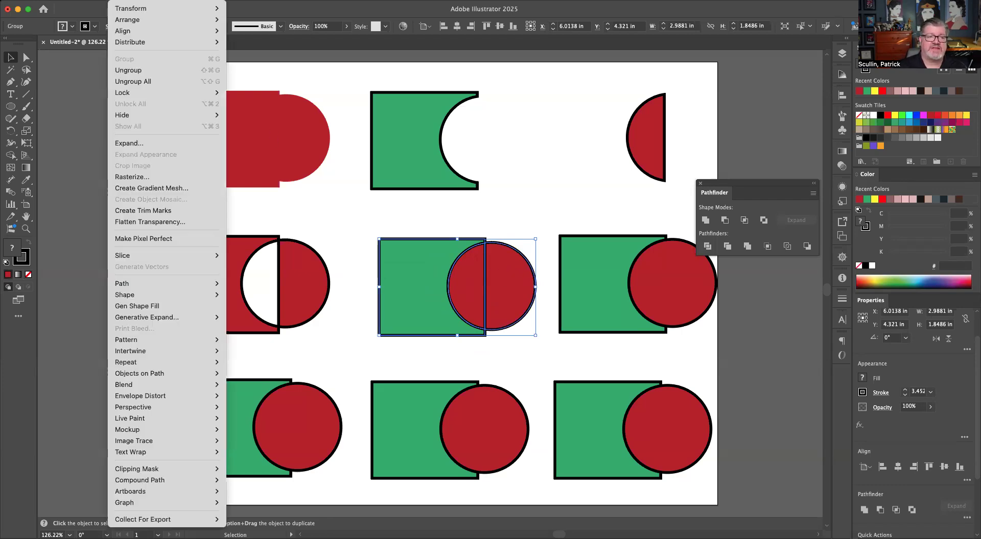
{"action": "left_click", "coordinate": [142, 71]}
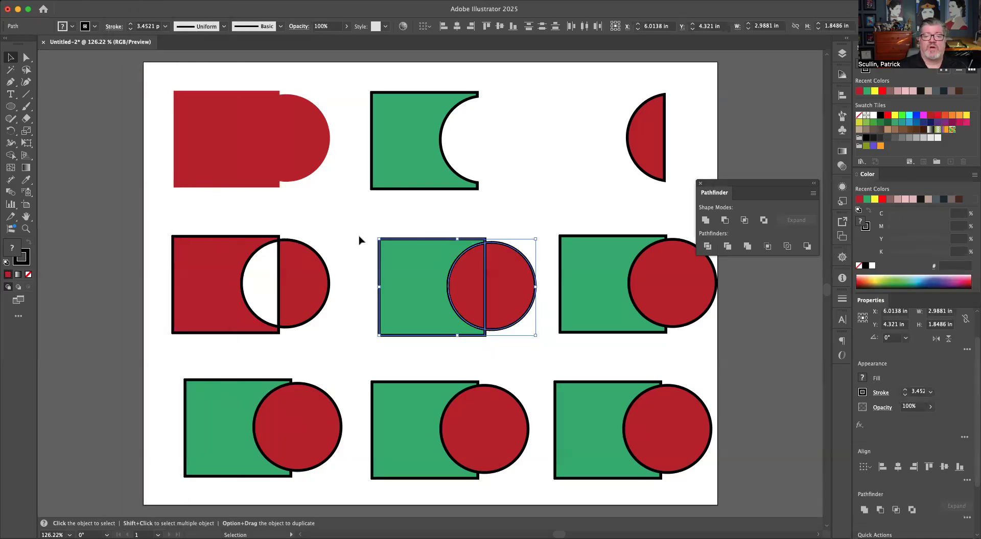
{"action": "right_click", "coordinate": [475, 280]}
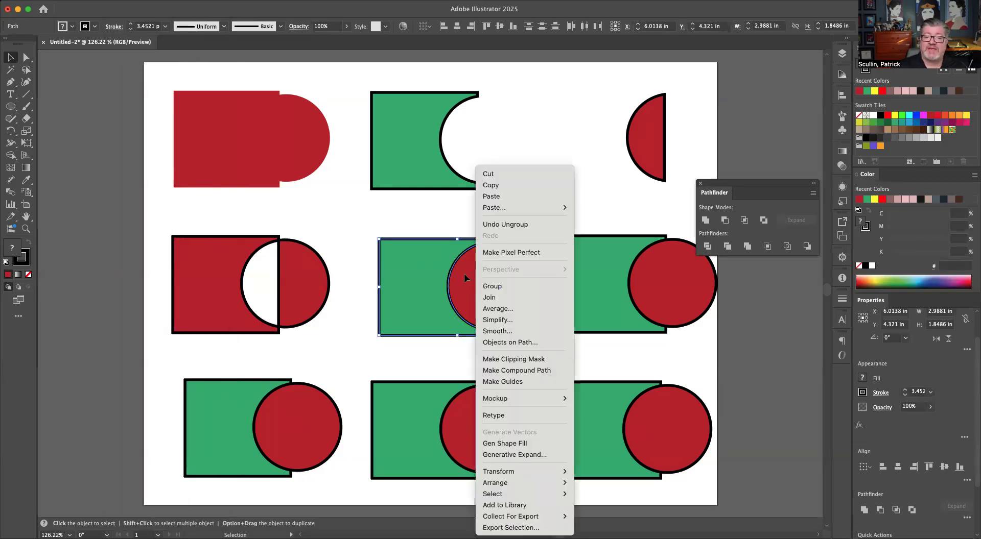
{"action": "left_click", "coordinate": [439, 221]}
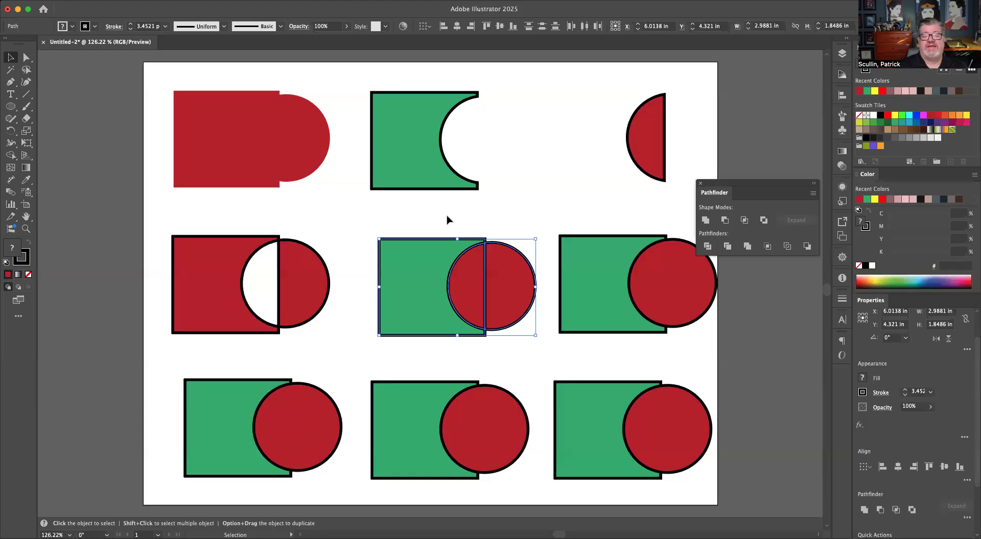
{"action": "left_click", "coordinate": [422, 217]}
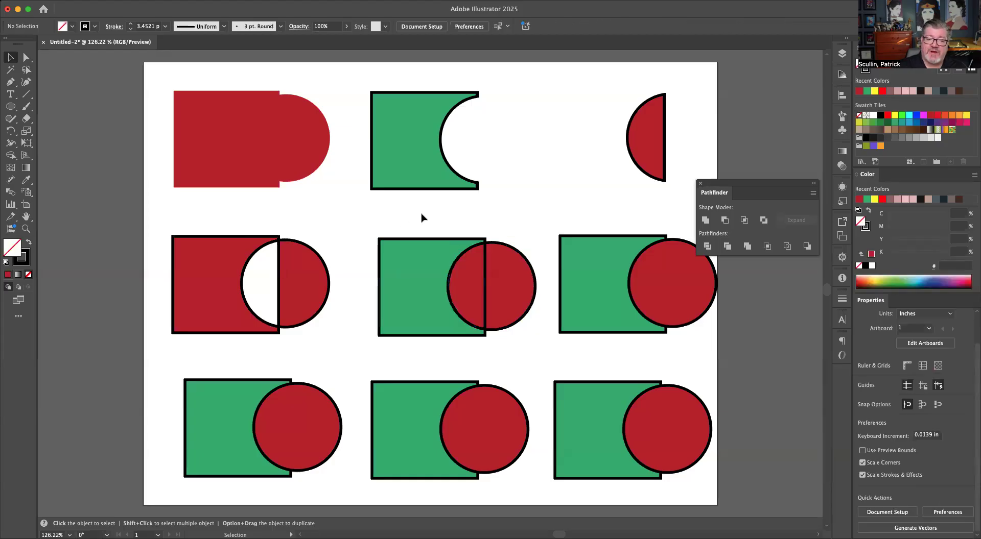
Pull the center pair's three divided pieces apart, leaving gaps between the green shape and the two red circle parts
{"action": "left_click_drag", "start_coordinate": [519, 287], "coordinate": [533, 287]}
{"action": "left_click_drag", "start_coordinate": [465, 287], "coordinate": [470, 286]}
{"action": "left_click_drag", "start_coordinate": [407, 282], "coordinate": [392, 282]}
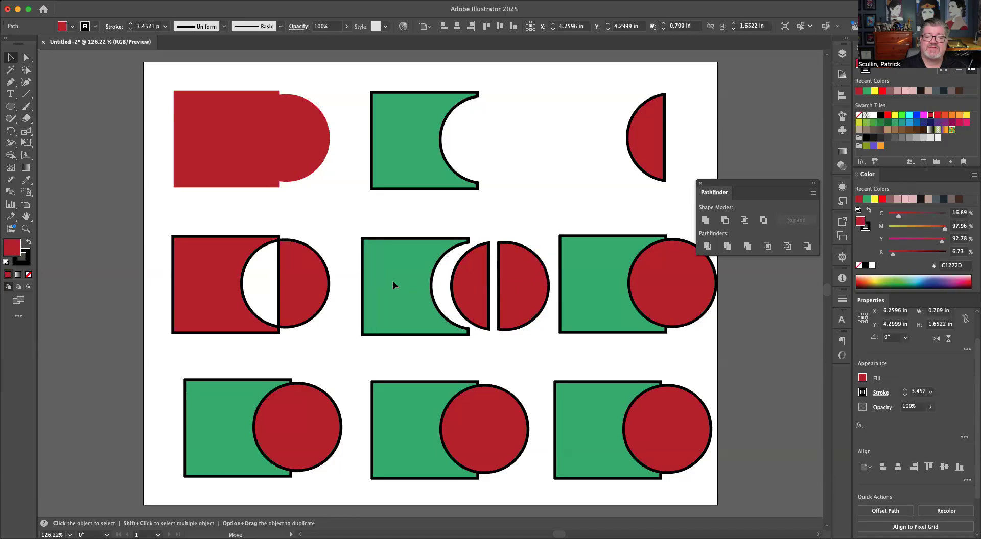
{"action": "left_click_drag", "start_coordinate": [485, 284], "coordinate": [515, 278]}
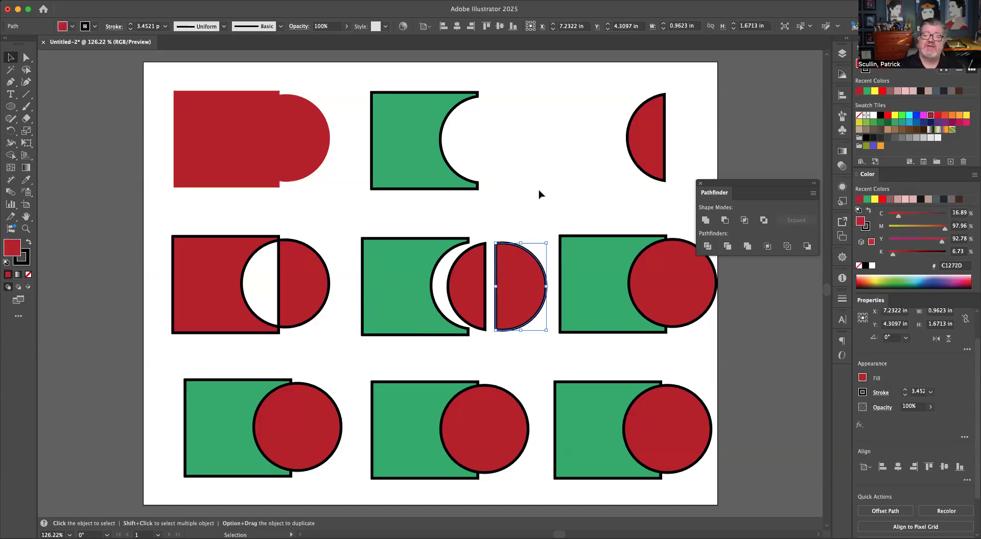
{"action": "left_click", "coordinate": [491, 211]}
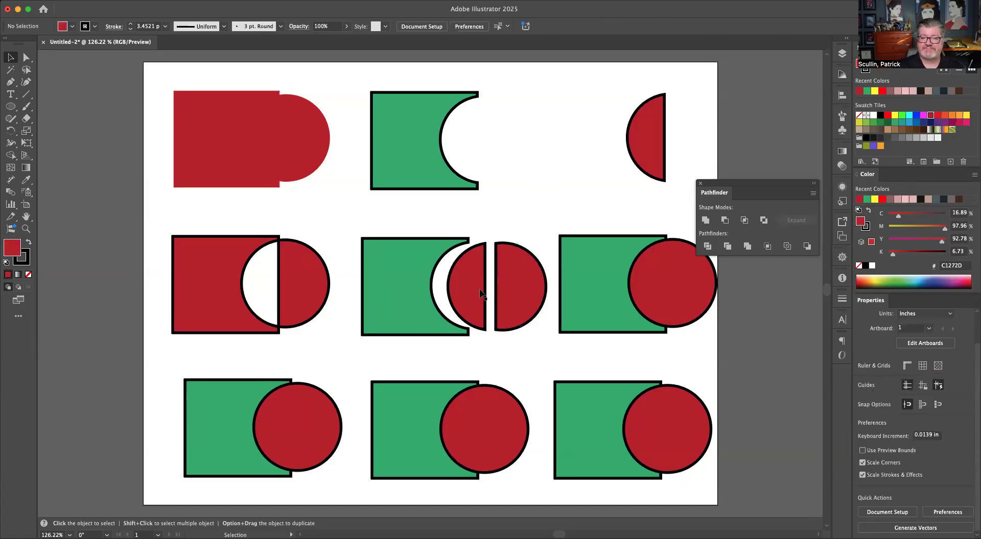
Apply Trim to the rectangle and circle of the middle row's right pair
{"action": "left_click_drag", "start_coordinate": [553, 214], "coordinate": [715, 341]}
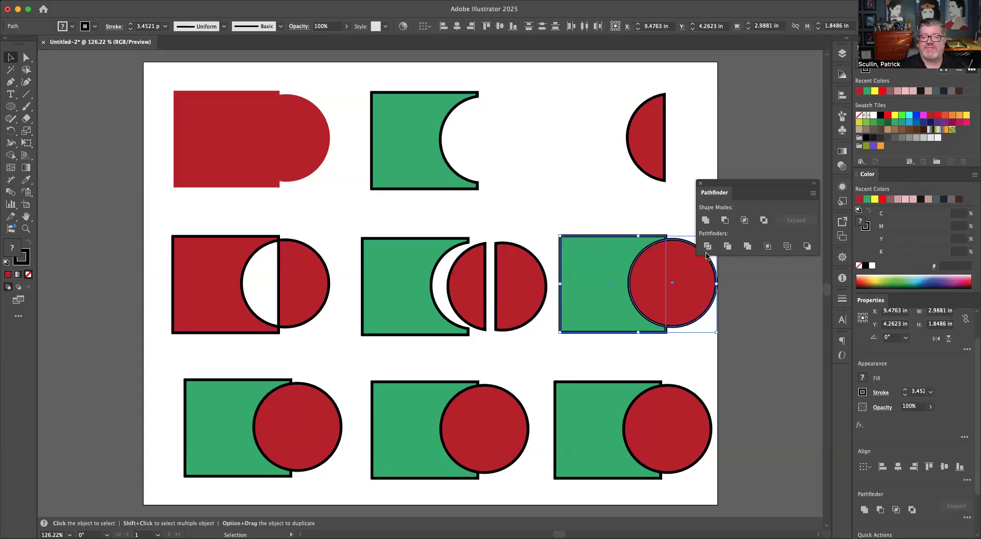
{"action": "left_click", "coordinate": [728, 248]}
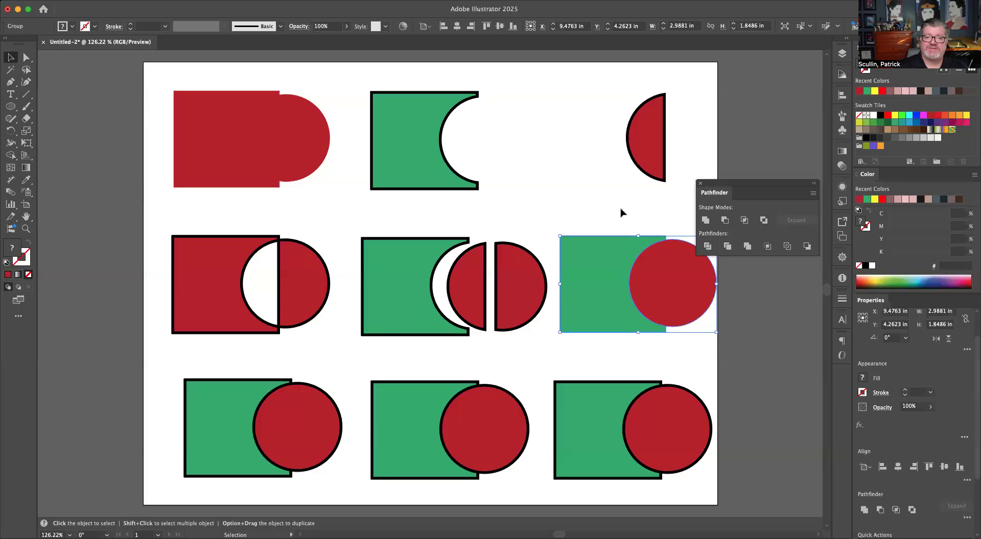
{"action": "left_click", "coordinate": [621, 212]}
Ungroup the trimmed right pair and move its red circle slightly right, away from the cut-out green rectangle
{"action": "left_click", "coordinate": [668, 289]}
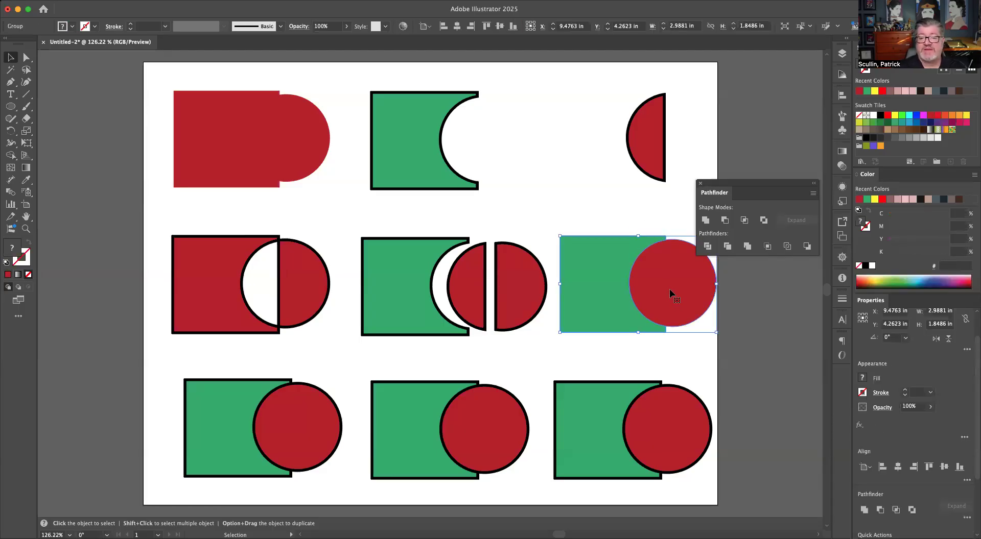
{"action": "right_click", "coordinate": [670, 290]}
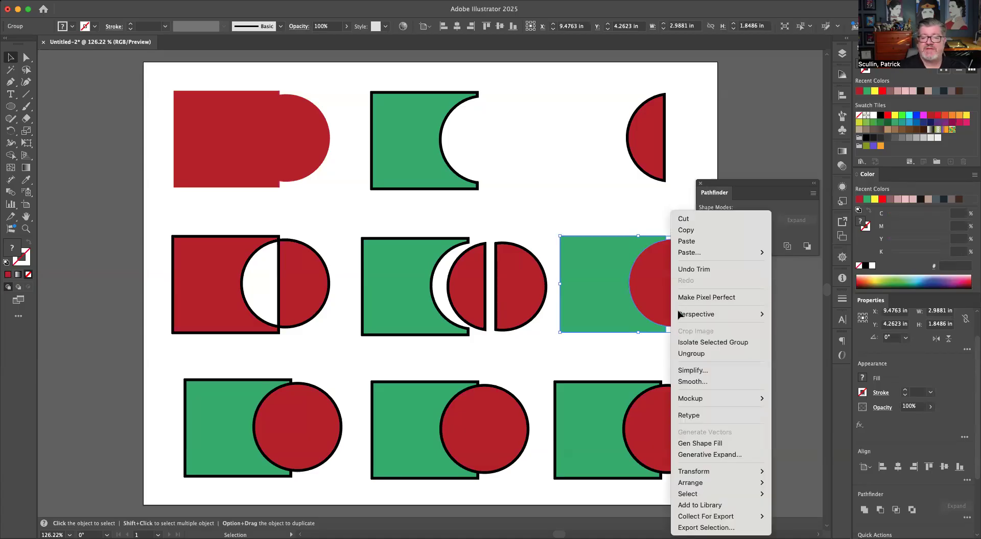
{"action": "left_click", "coordinate": [687, 353]}
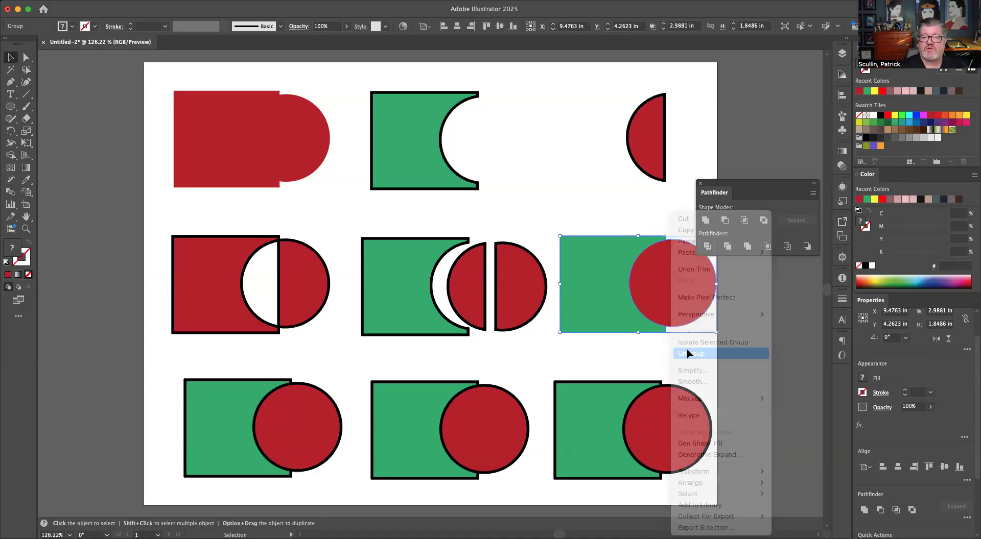
{"action": "left_click", "coordinate": [655, 210]}
{"action": "left_click_drag", "start_coordinate": [658, 294], "coordinate": [669, 292]}
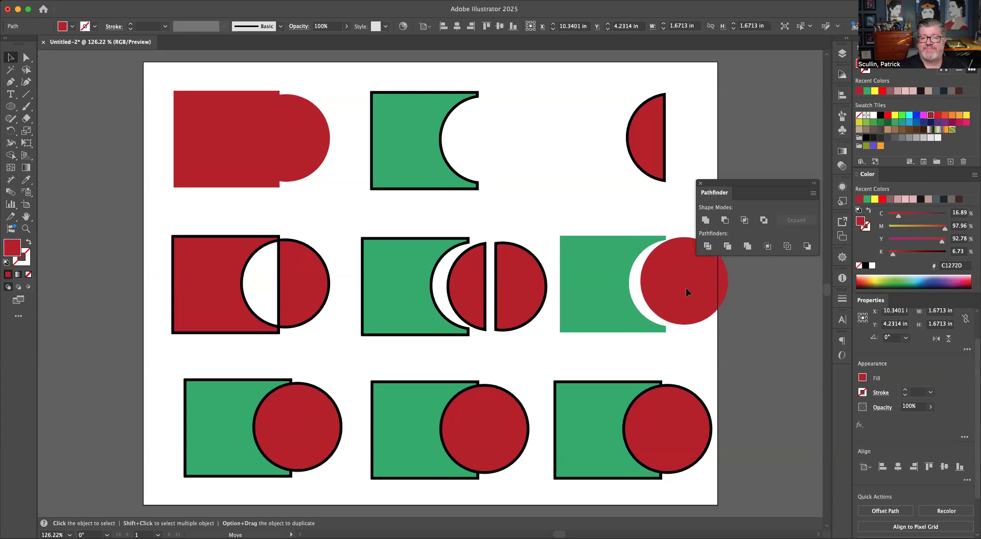
{"action": "left_click", "coordinate": [575, 219]}
Duplicate the bottom-left rectangle-and-circle pair three times, arranging the copies so they all overlap in a cluster
{"action": "scroll", "coordinate": [374, 394], "scroll_direction": "down", "scroll_amount": 3}
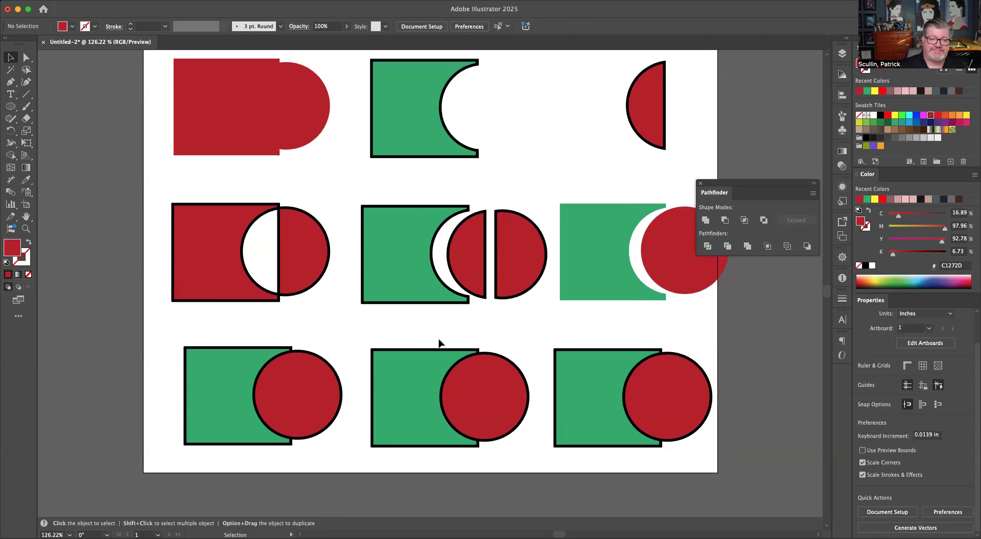
{"action": "left_click_drag", "start_coordinate": [173, 326], "coordinate": [329, 445]}
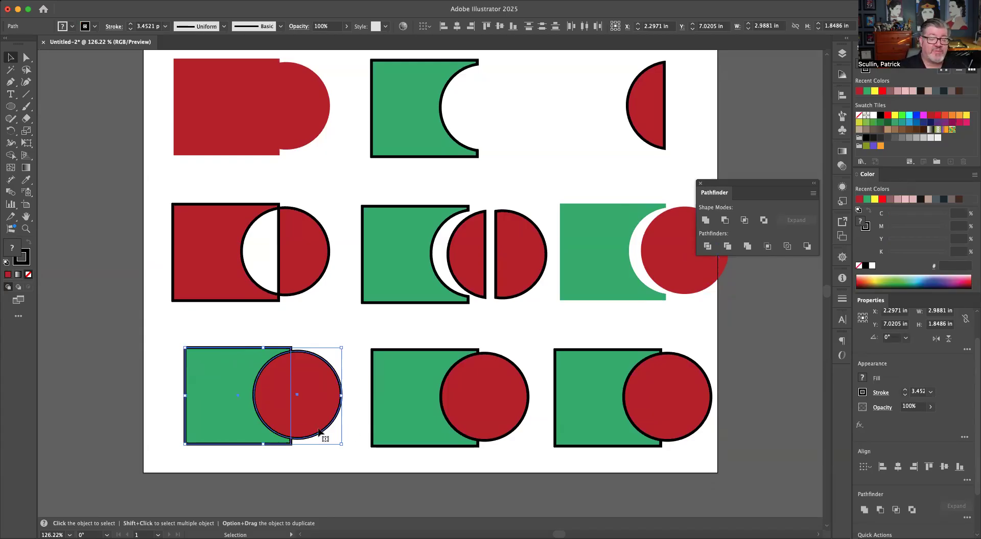
{"action": "left_click_drag", "start_coordinate": [300, 423], "coordinate": [285, 478]}
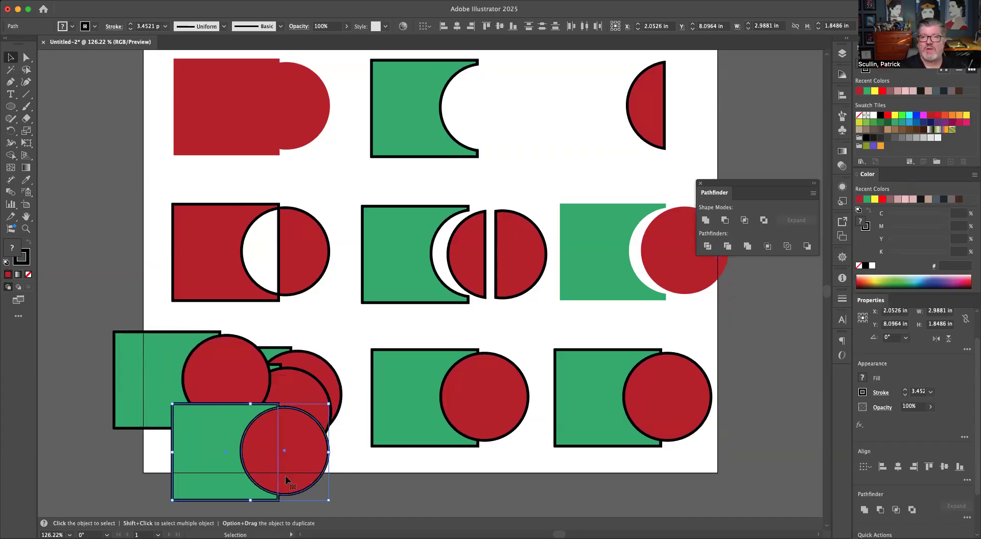
{"action": "left_click_drag", "start_coordinate": [339, 455], "coordinate": [425, 413]}
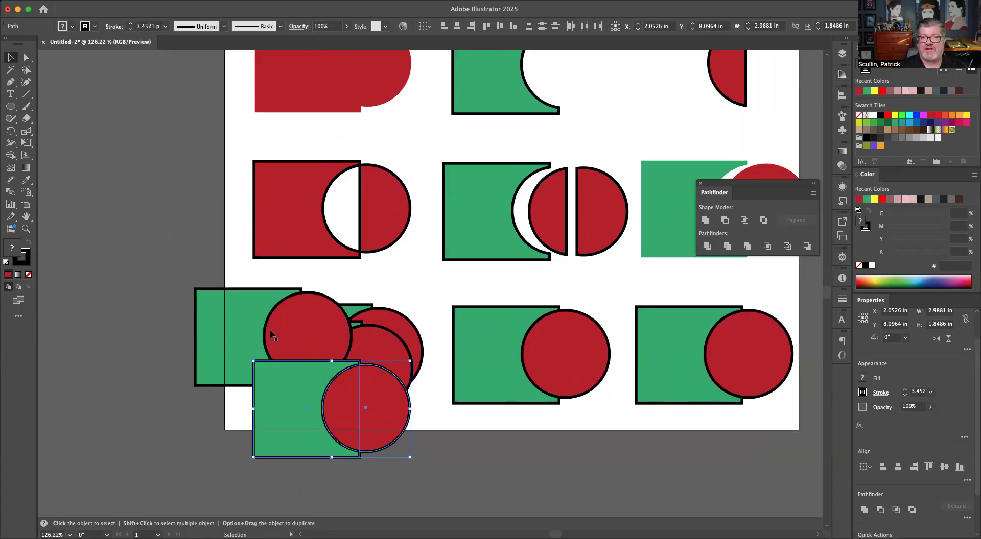
{"action": "left_click_drag", "start_coordinate": [348, 389], "coordinate": [338, 387]}
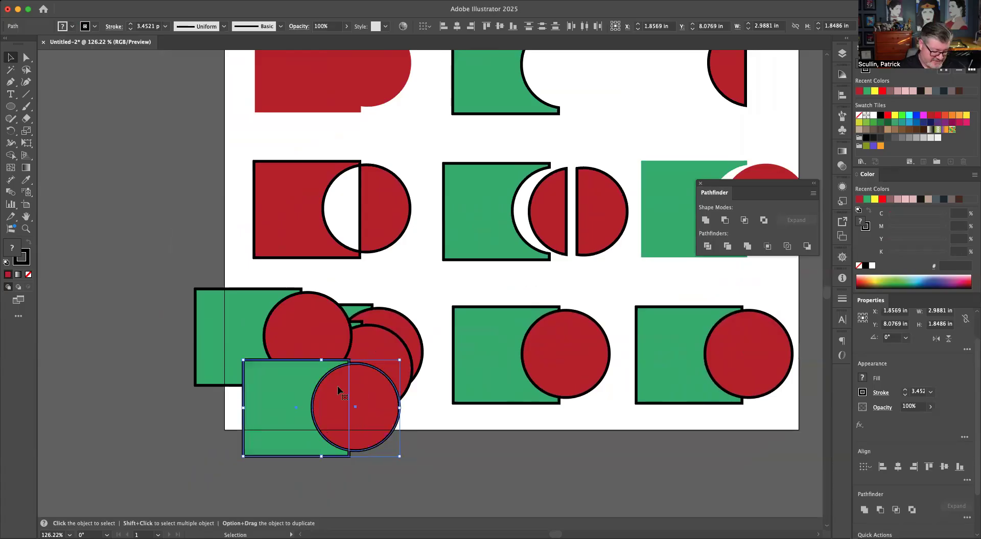
Merge all the overlapping bottom-left pairs by color and ungroup the merged result
{"action": "left_click_drag", "start_coordinate": [147, 277], "coordinate": [414, 446]}
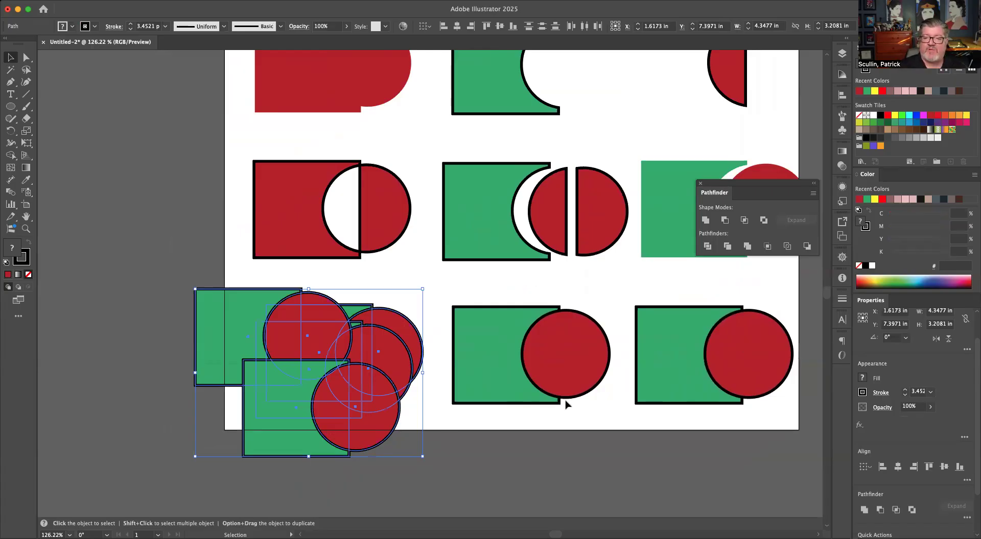
{"action": "left_click", "coordinate": [747, 246]}
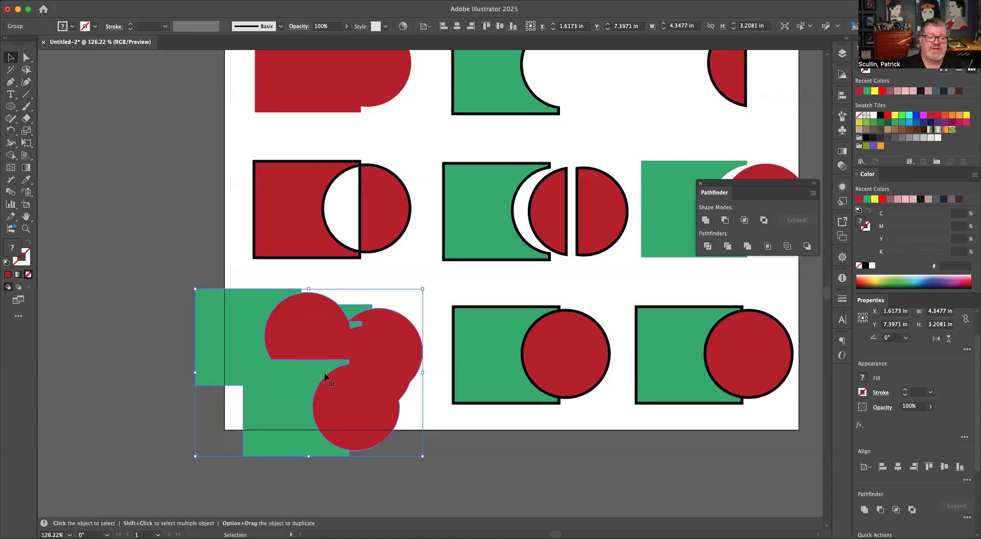
{"action": "right_click", "coordinate": [351, 383]}
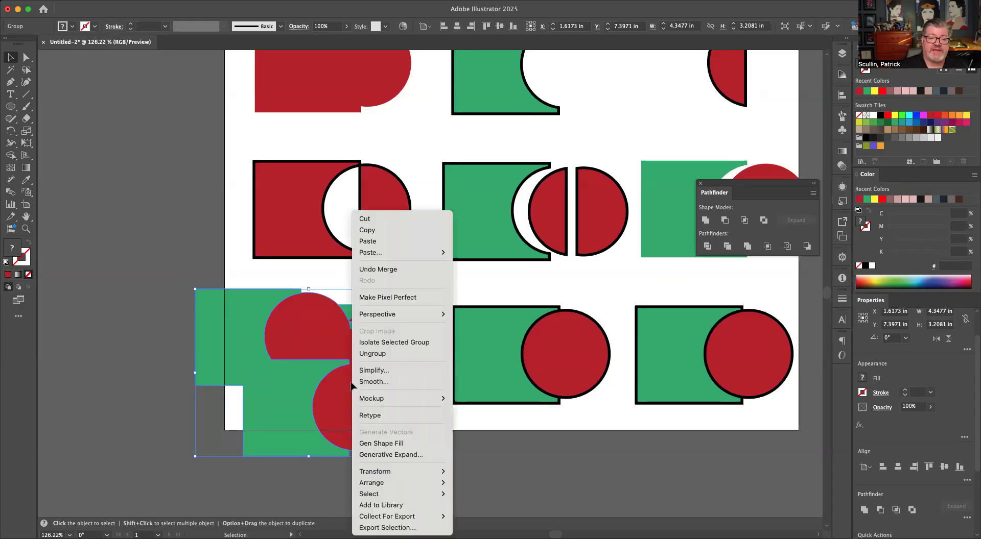
{"action": "left_click", "coordinate": [388, 353]}
{"action": "left_click", "coordinate": [271, 272]}
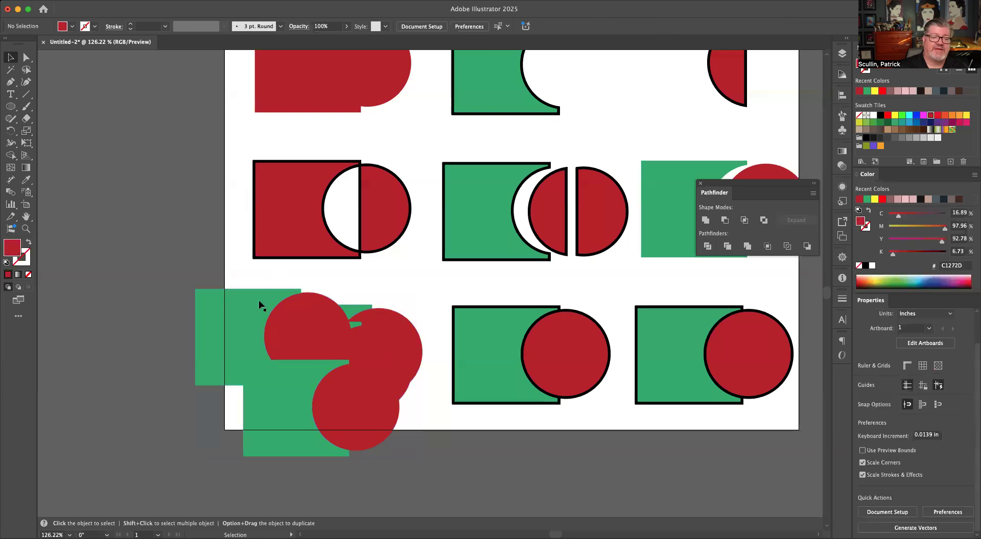
Move the merged green shape to the left and separate the red shape and small green fragments from one another
{"action": "left_click_drag", "start_coordinate": [260, 306], "coordinate": [188, 310]}
{"action": "left_click_drag", "start_coordinate": [323, 326], "coordinate": [326, 357]}
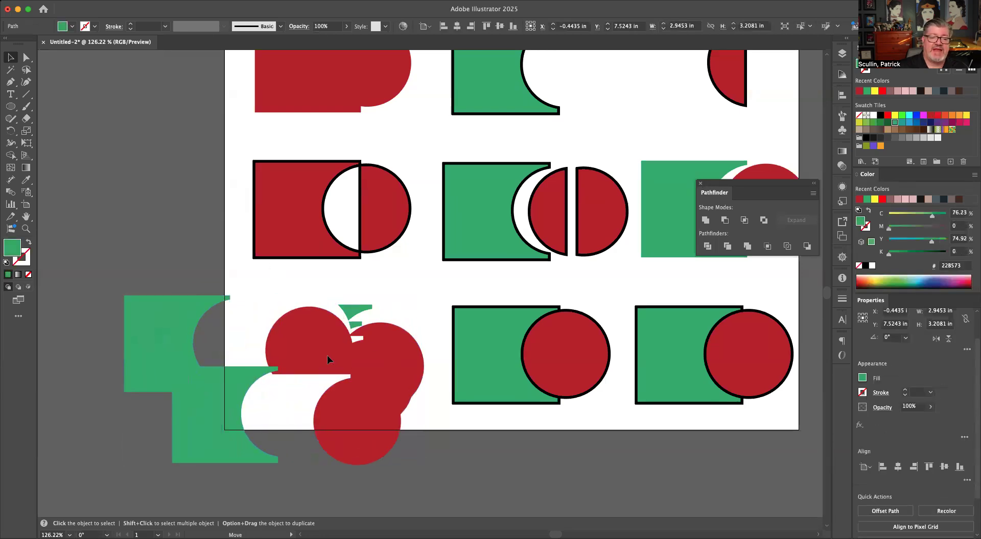
{"action": "left_click_drag", "start_coordinate": [355, 312], "coordinate": [360, 331]}
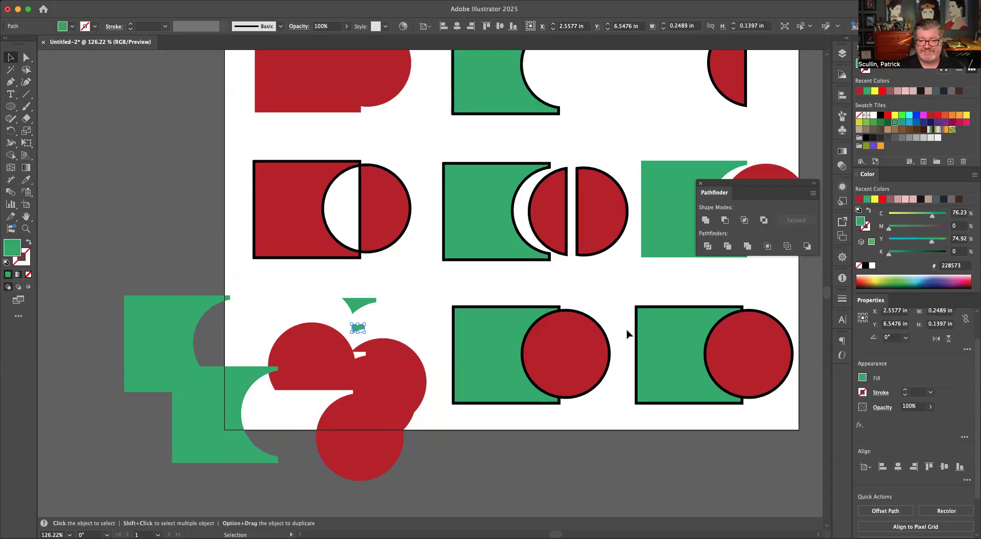
Apply Crop to the bottom-middle pair so the green rectangle is kept only inside the circle's outline
{"action": "left_click_drag", "start_coordinate": [465, 284], "coordinate": [591, 430]}
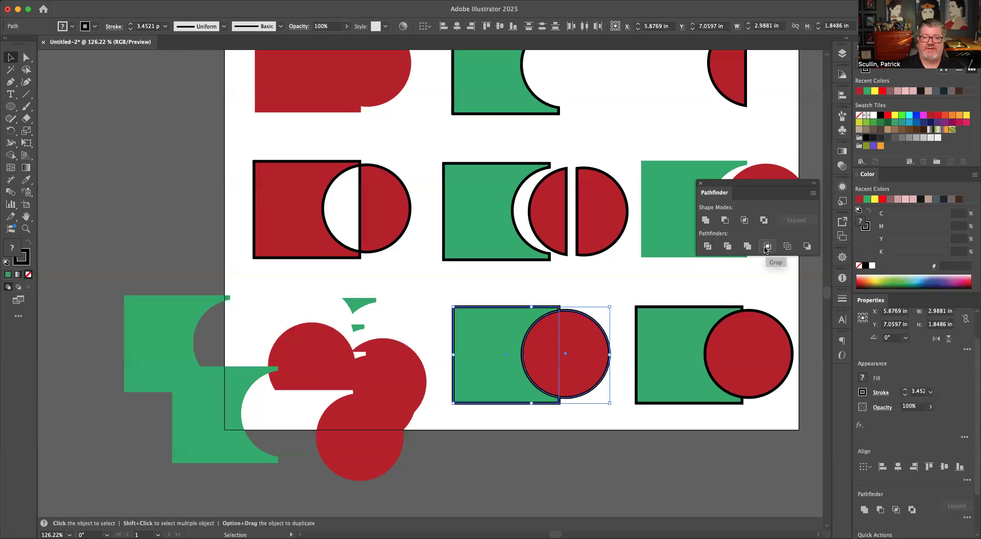
{"action": "left_click", "coordinate": [766, 247]}
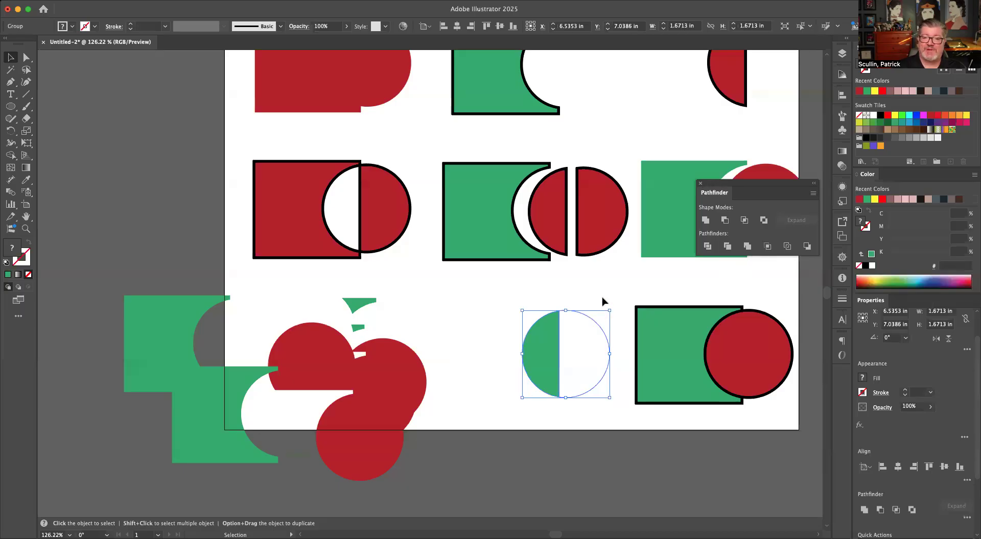
{"action": "scroll", "coordinate": [604, 302], "scroll_direction": "up", "scroll_amount": 2}
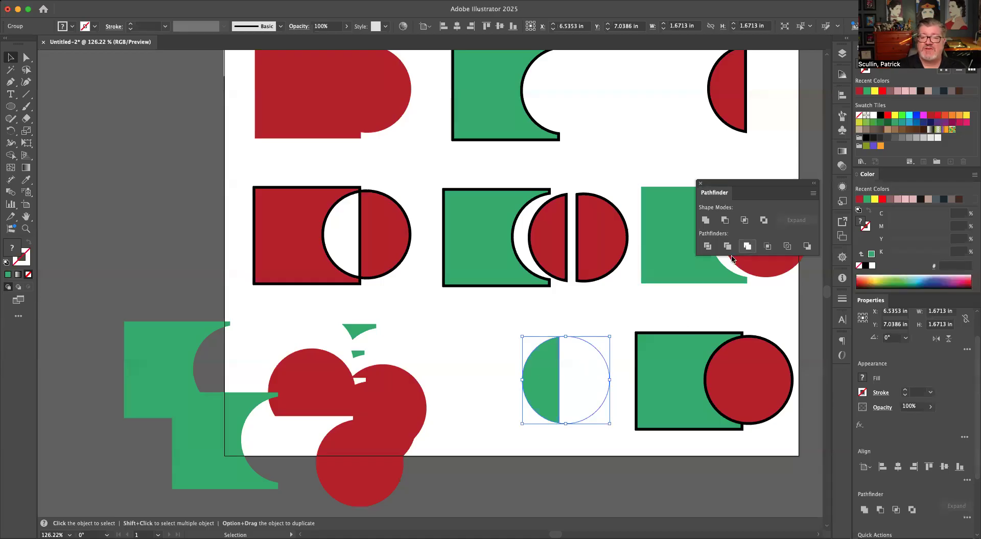
{"action": "left_click", "coordinate": [609, 321]}
{"action": "left_click_drag", "start_coordinate": [611, 315], "coordinate": [488, 300]}
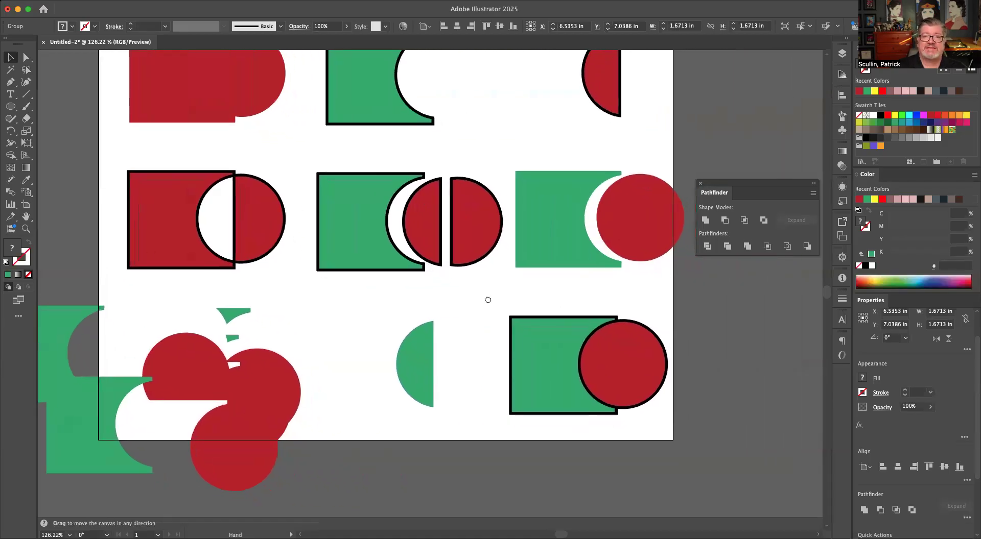
{"action": "left_click", "coordinate": [122, 0]}
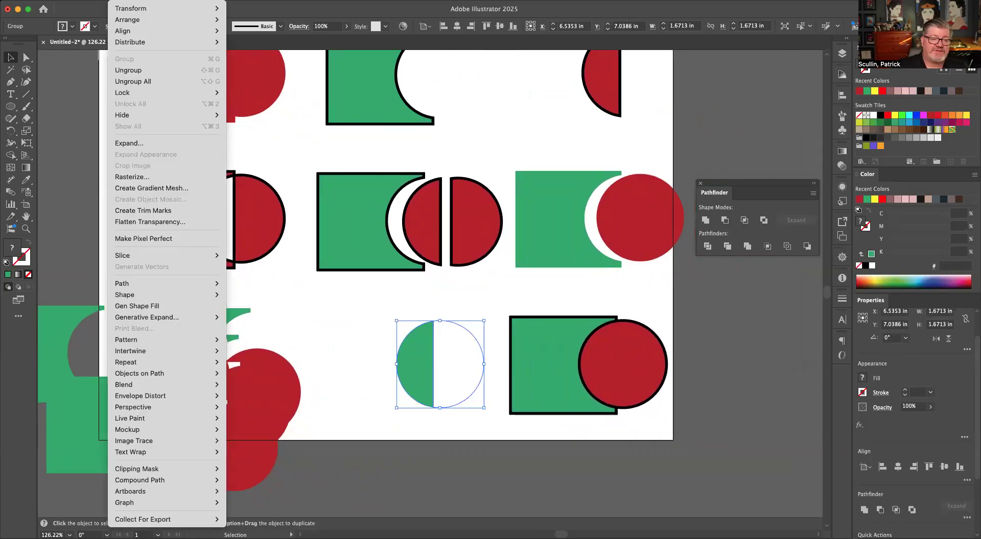
{"action": "left_click", "coordinate": [569, 11]}
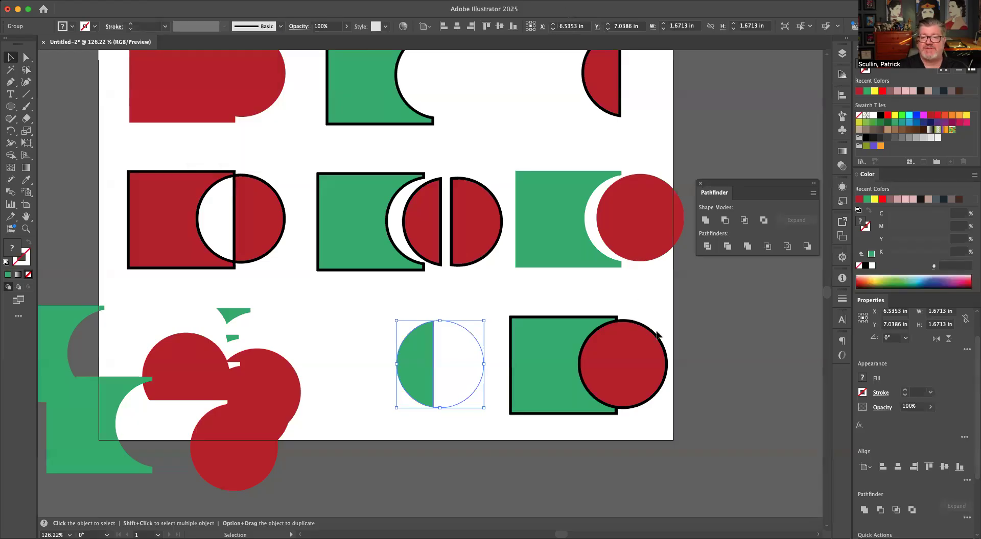
Apply Outline to the bottom-right rectangle-and-circle pair and ungroup the resulting paths
{"action": "left_click", "coordinate": [549, 320]}
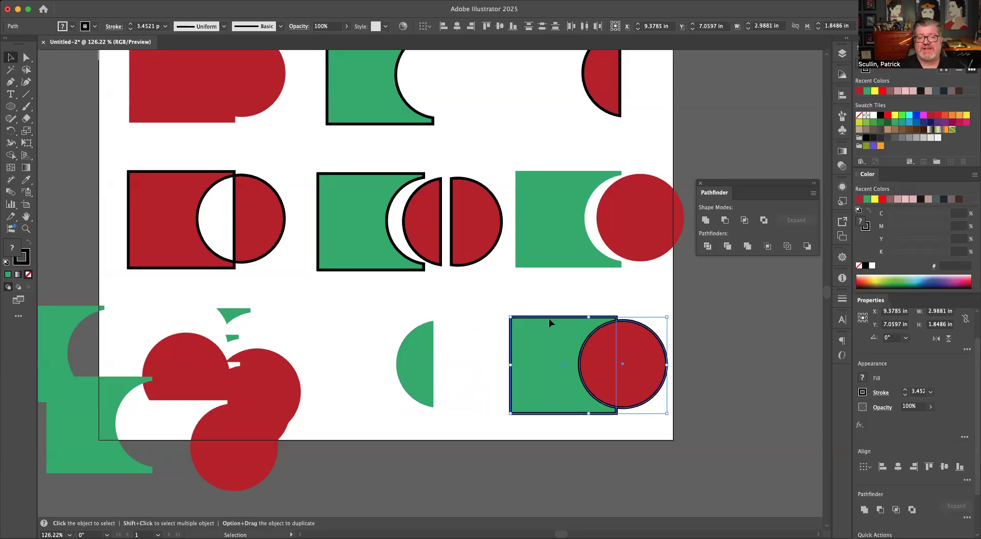
{"action": "left_click", "coordinate": [787, 247]}
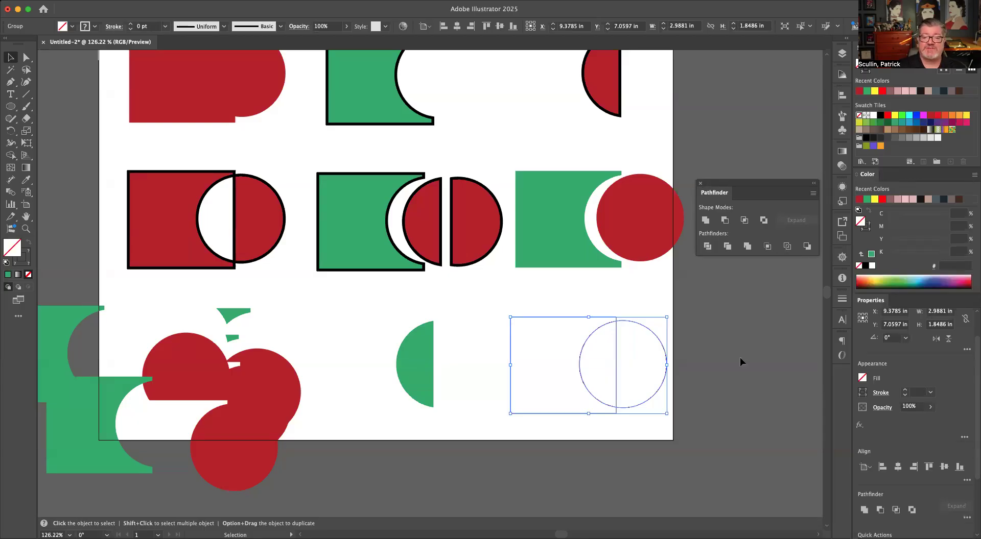
{"action": "right_click", "coordinate": [656, 395]}
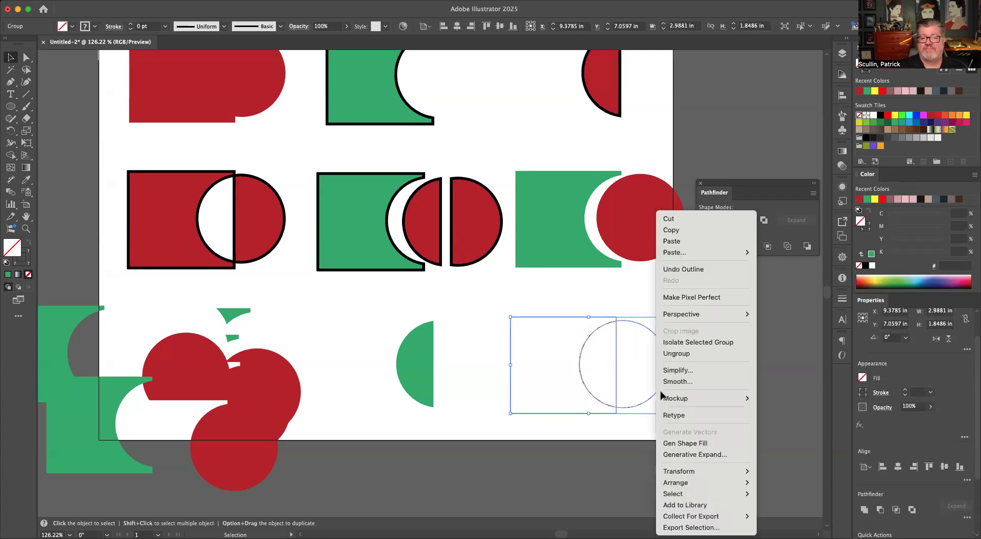
{"action": "left_click", "coordinate": [701, 353]}
{"action": "left_click", "coordinate": [684, 344]}
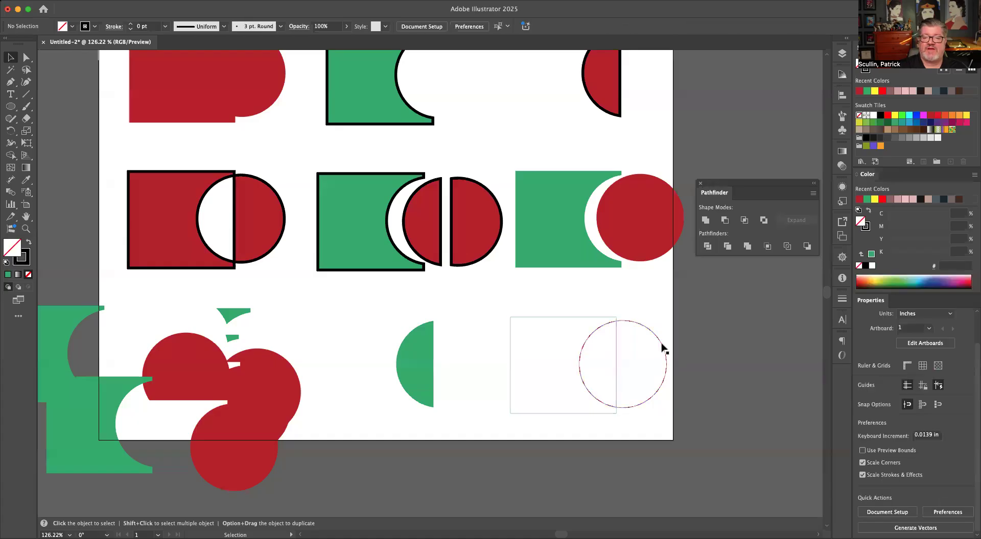
Separate the outlined pieces by moving the circle's outer part to the right and its inner arc to the left
{"action": "left_click", "coordinate": [623, 345]}
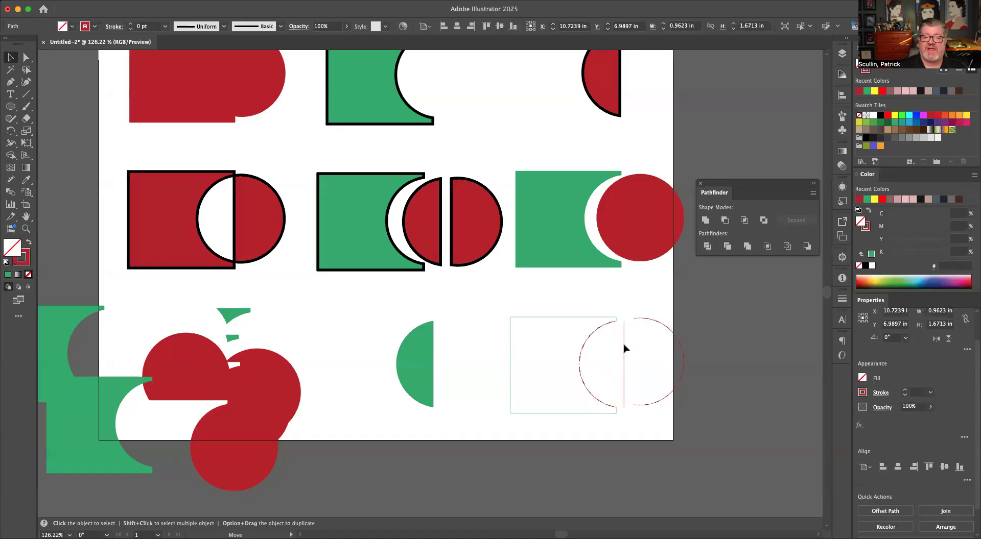
{"action": "left_click", "coordinate": [573, 350]}
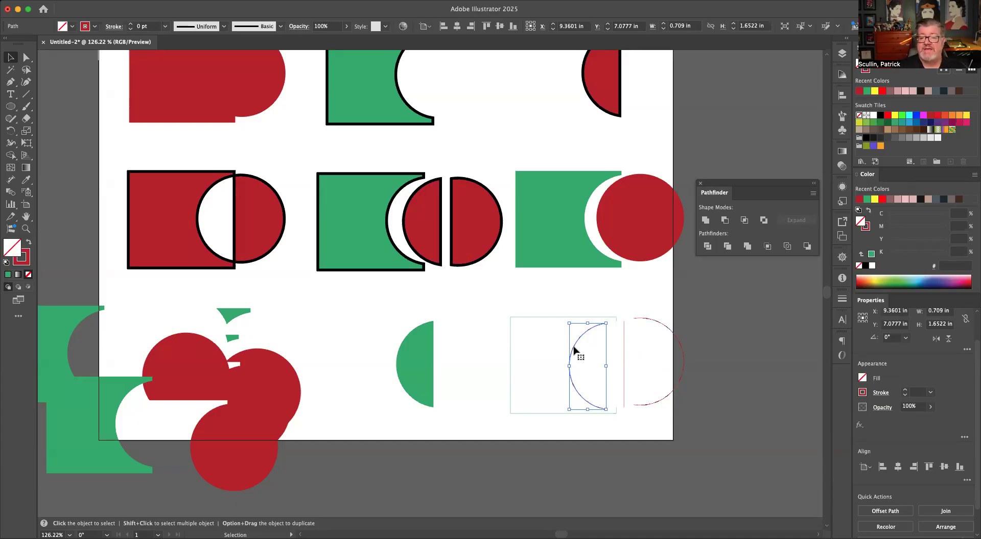
{"action": "left_click", "coordinate": [528, 298]}
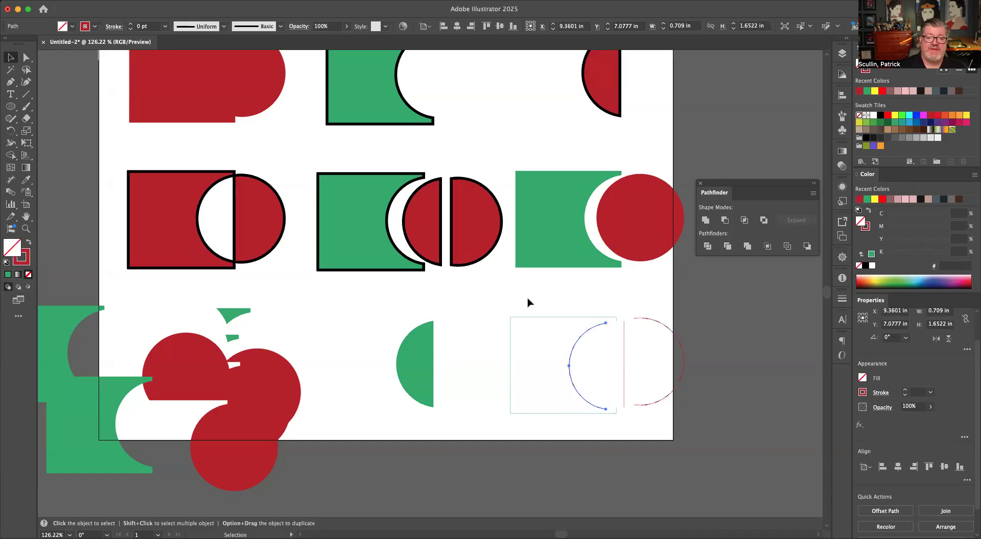
Draw a rectangle about 1.88 by 1.20 in on the empty canvas right of the artboard and fill it green
{"action": "left_click_drag", "start_coordinate": [497, 339], "coordinate": [362, 368]}
{"action": "left_click_drag", "start_coordinate": [580, 352], "coordinate": [460, 353]}
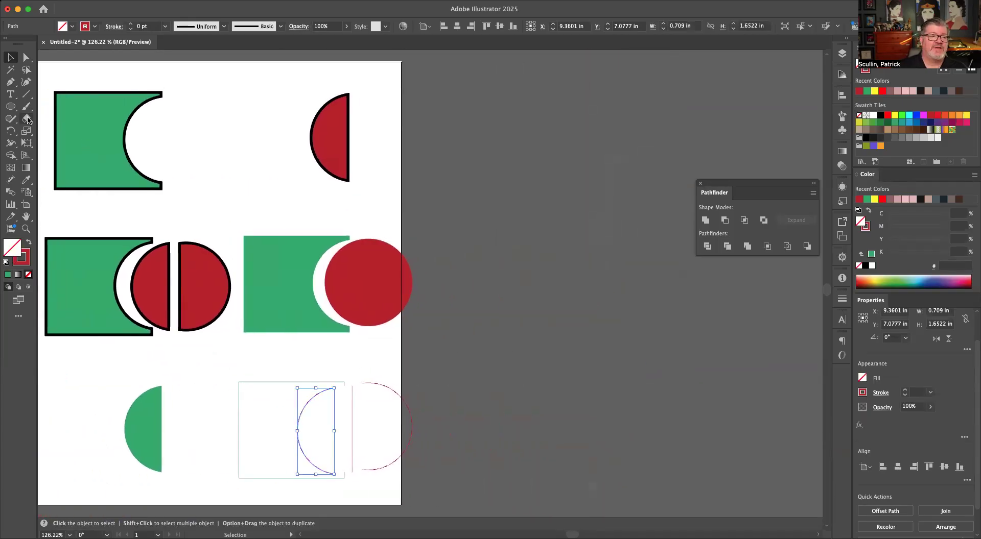
{"action": "left_click_drag", "start_coordinate": [10, 106], "coordinate": [97, 106]}
{"action": "left_click_drag", "start_coordinate": [453, 164], "coordinate": [552, 225]}
{"action": "left_click", "coordinate": [864, 255]}
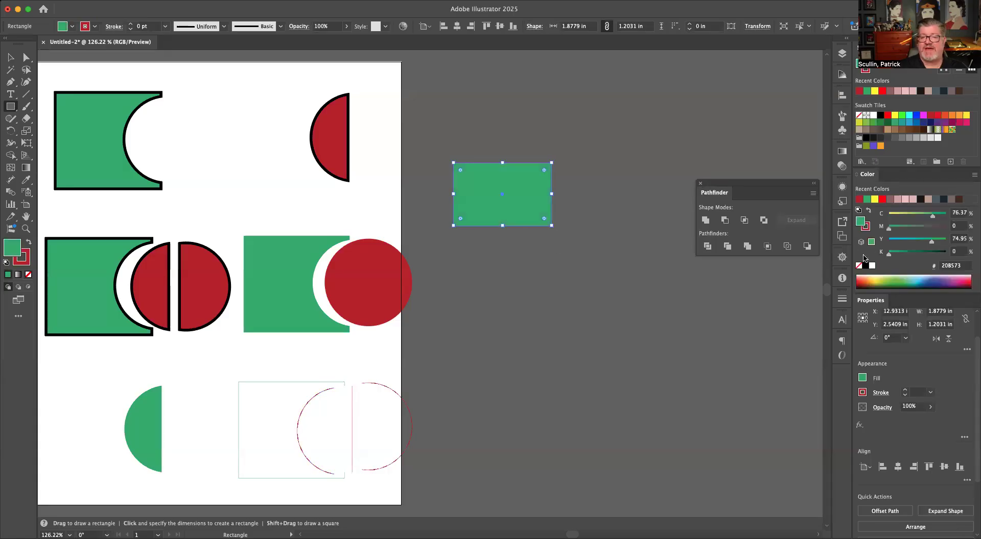
Draw an ellipse about 2.17 by 2.50 in overlapping the new rectangle's right side and fill it with bright red (FF0000)
{"action": "left_click_drag", "start_coordinate": [18, 109], "coordinate": [56, 131]}
{"action": "left_click_drag", "start_coordinate": [540, 187], "coordinate": [597, 253]}
{"action": "left_click_drag", "start_coordinate": [553, 211], "coordinate": [574, 224]}
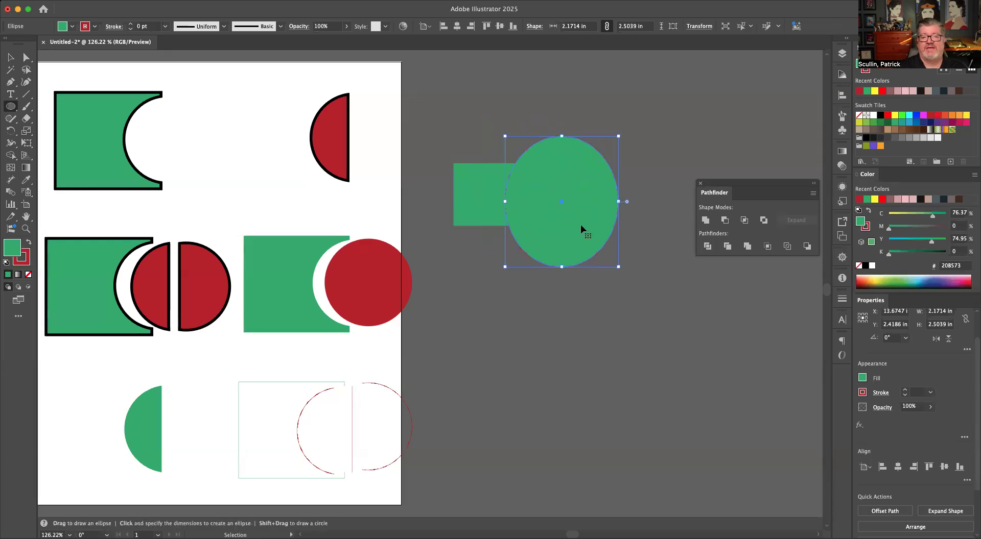
{"action": "left_click", "coordinate": [889, 117]}
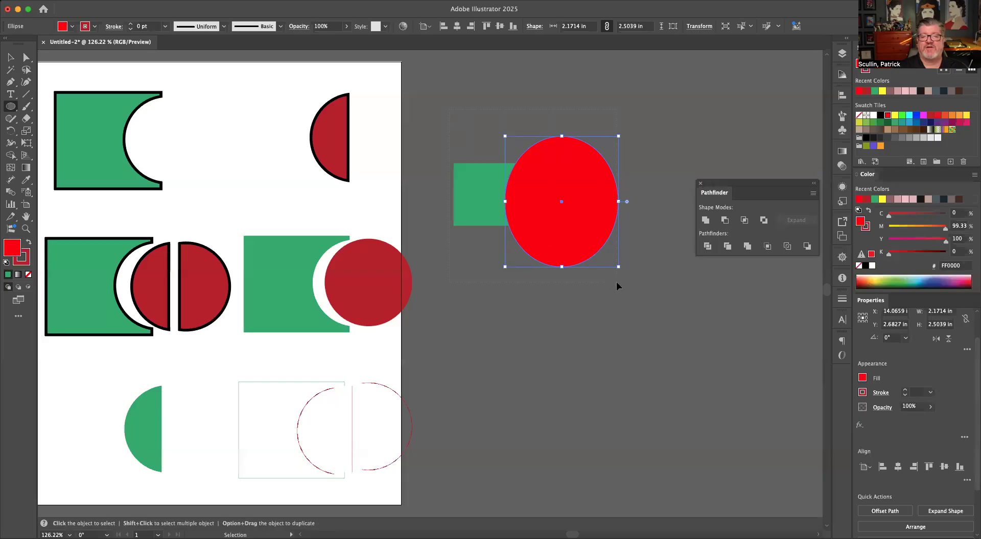
Apply Minus Back to the new rectangle and ellipse so the rectangle is cut out of the red ellipse
{"action": "key", "text": "super+a"}
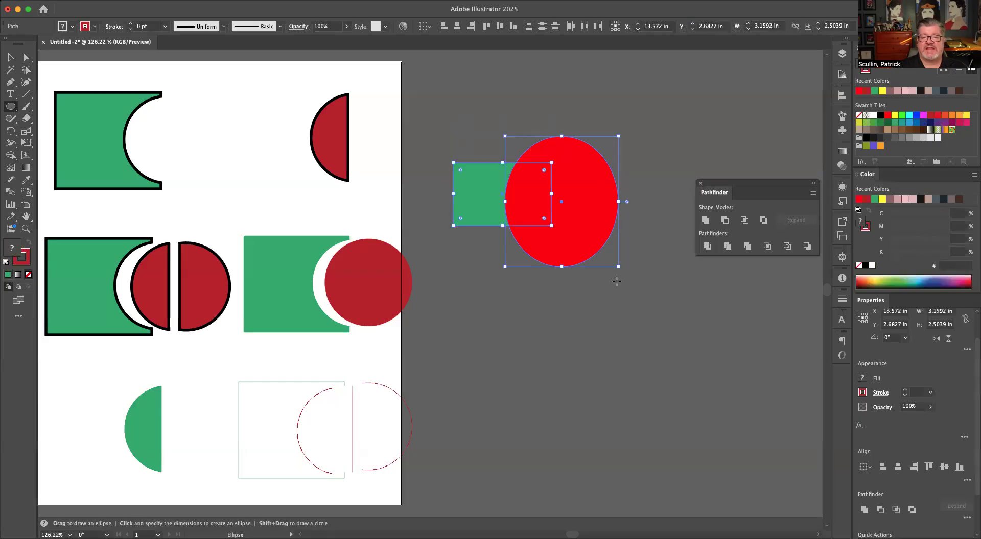
{"action": "left_click", "coordinate": [807, 247]}
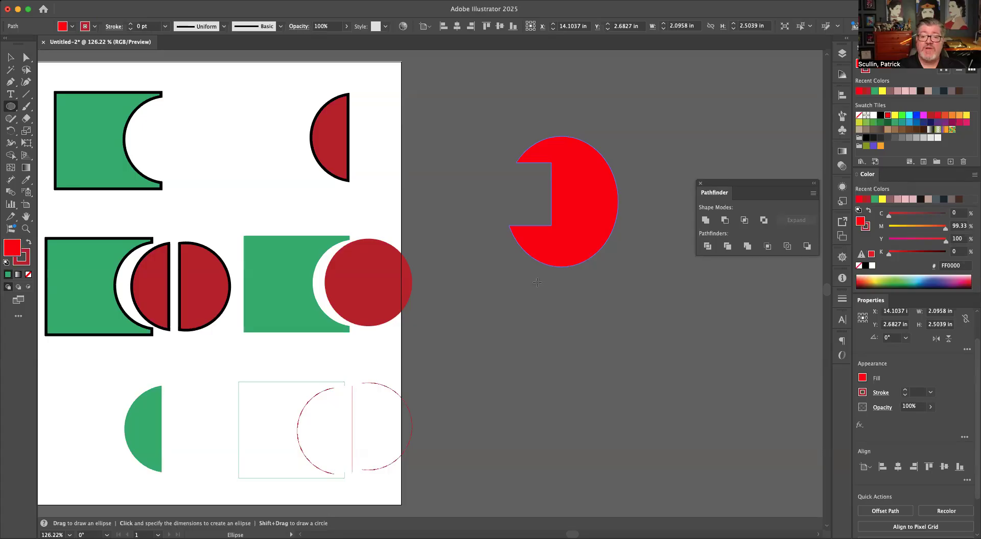
{"action": "left_click_drag", "start_coordinate": [374, 341], "coordinate": [635, 339]}
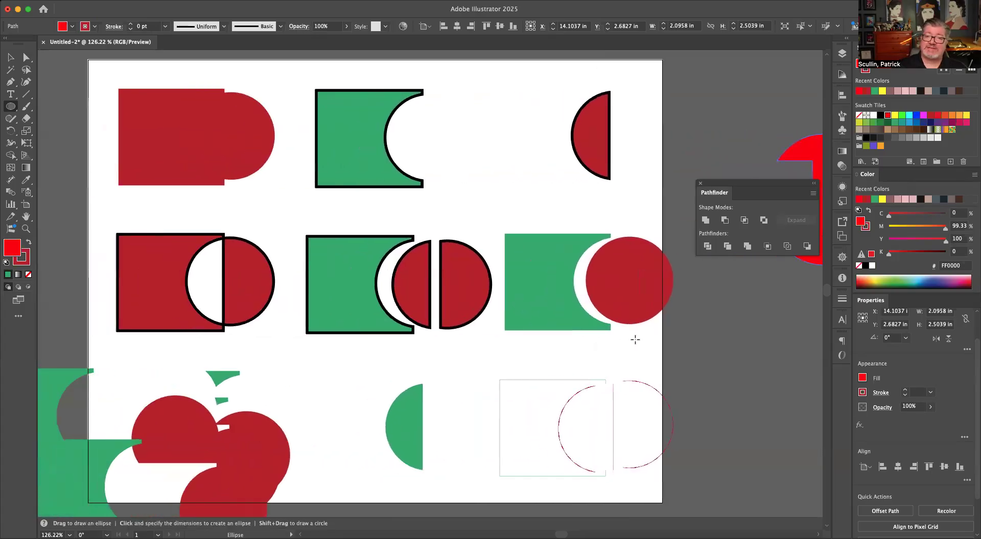